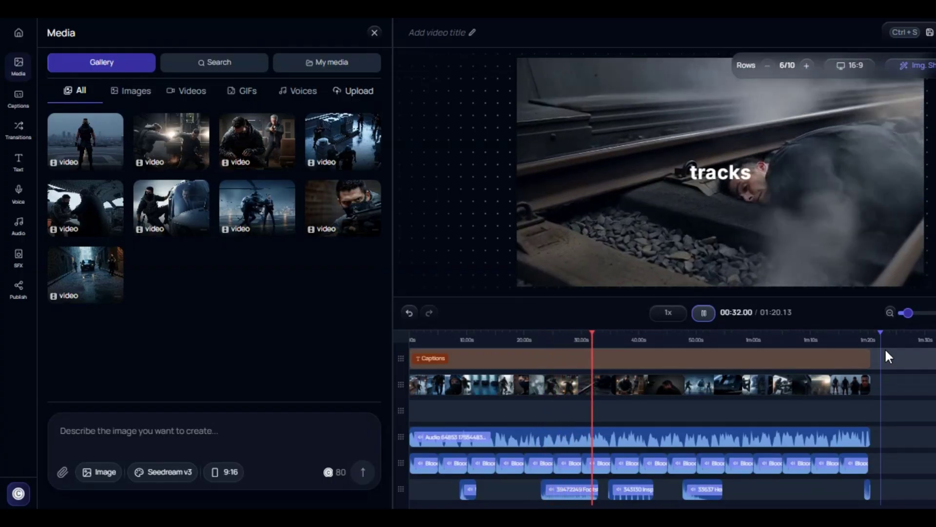
# Check the caption style (byMaximise2 template, 60px font), then a video clip's settings.
pyautogui.click(481, 359)
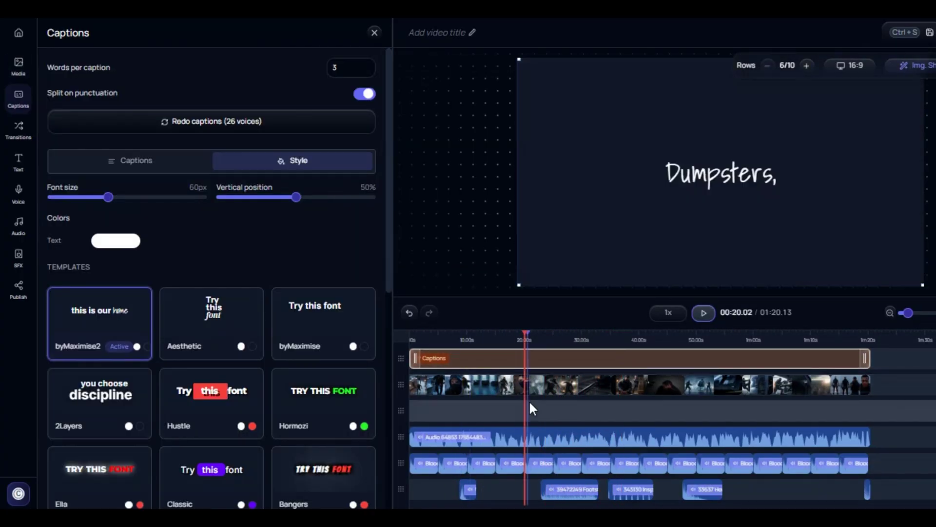
pyautogui.click(528, 388)
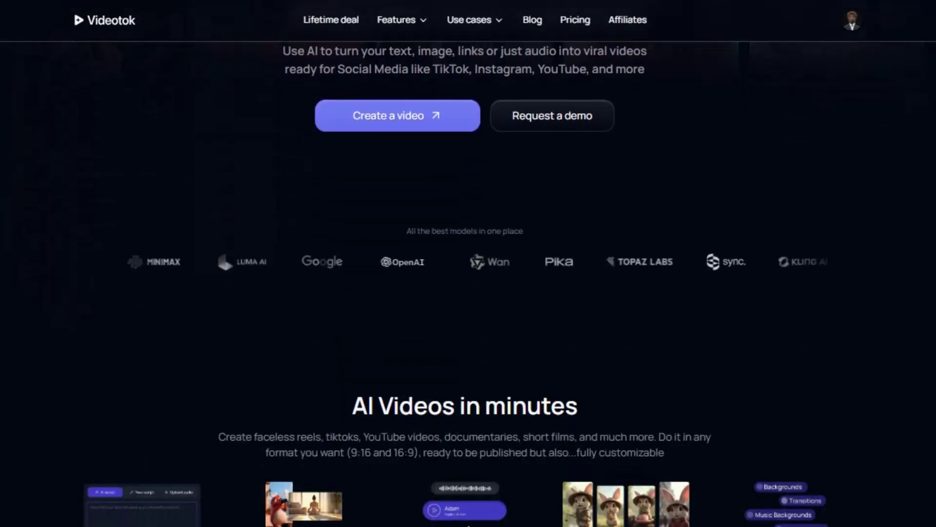
# Scroll the Videotok homepage, then go to the dashboard via 'Create a video'.
pyautogui.scroll(-10, 468, 342)
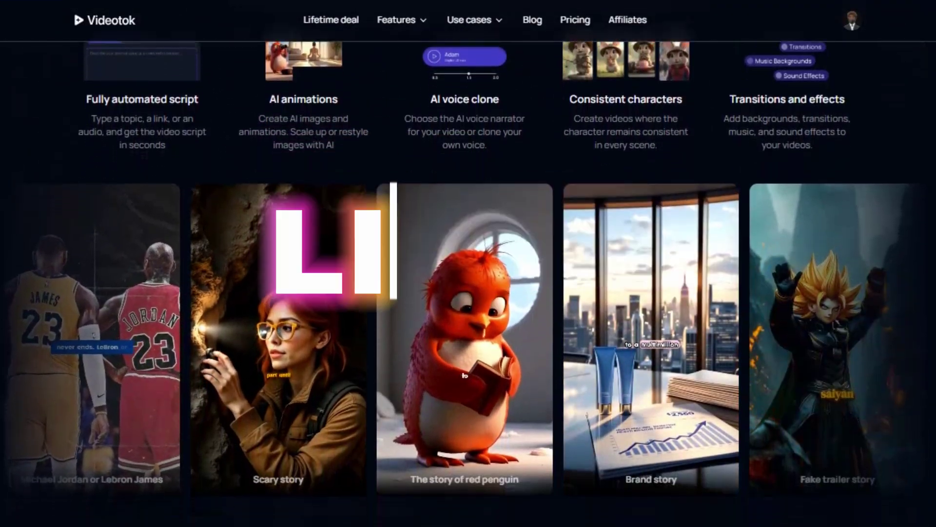
pyautogui.scroll(-7, 468, 342)
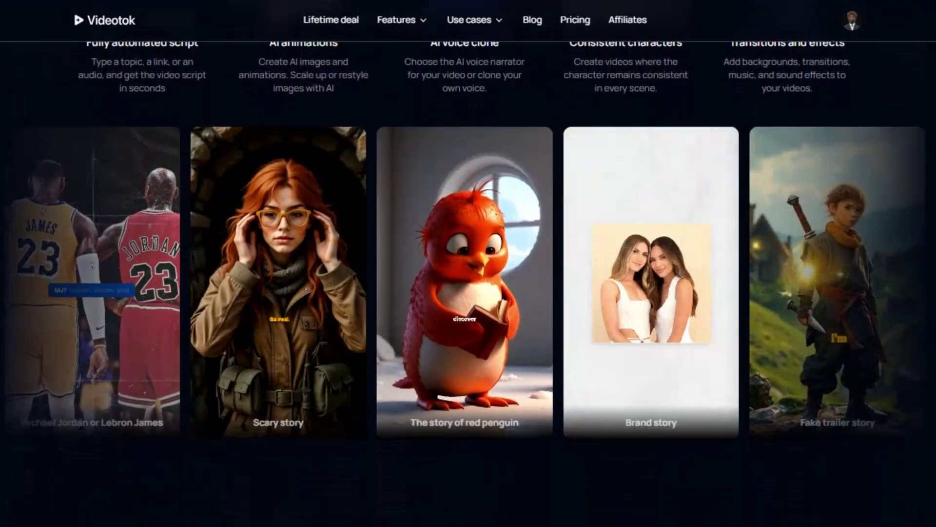
pyautogui.scroll(-10, 469, 273)
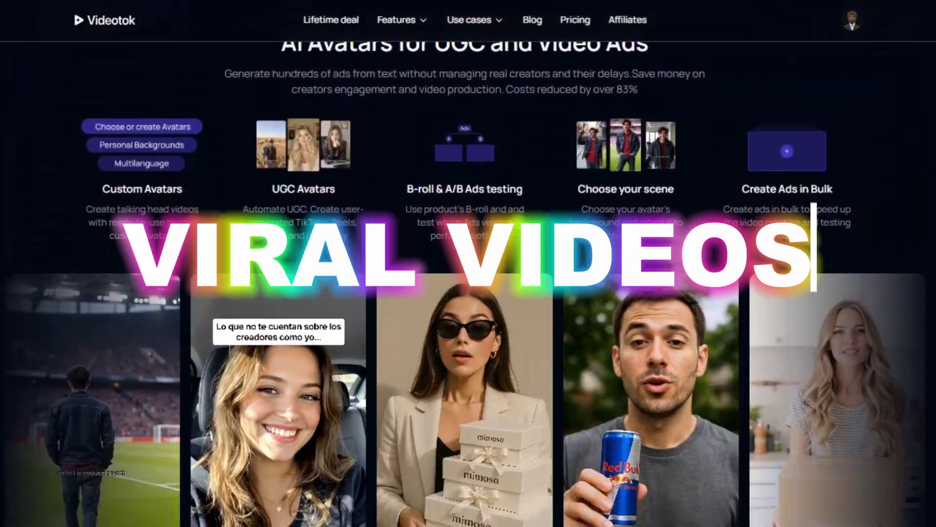
pyautogui.scroll(-15, 468, 273)
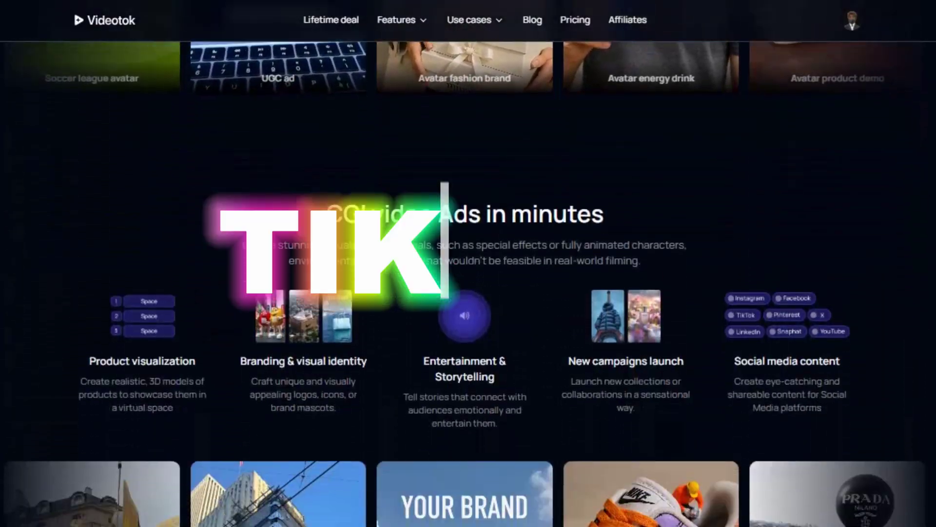
pyautogui.scroll(-6, 469, 273)
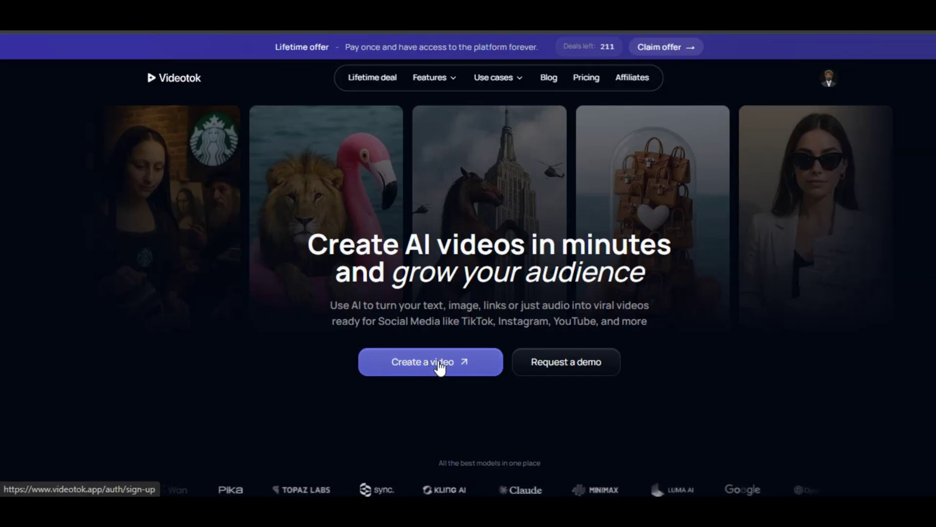
pyautogui.click(426, 367)
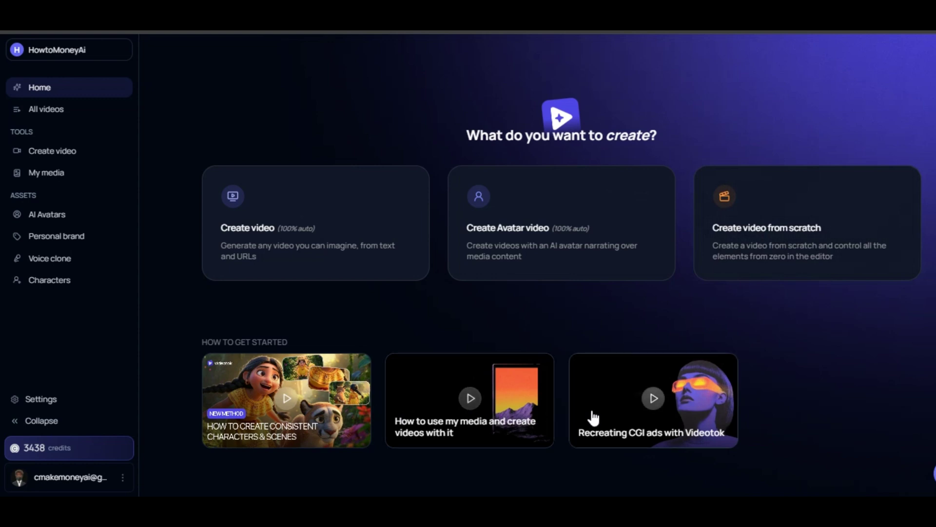
# Start a new video and compare the script modes, settling on Your script.
pyautogui.click(326, 250)
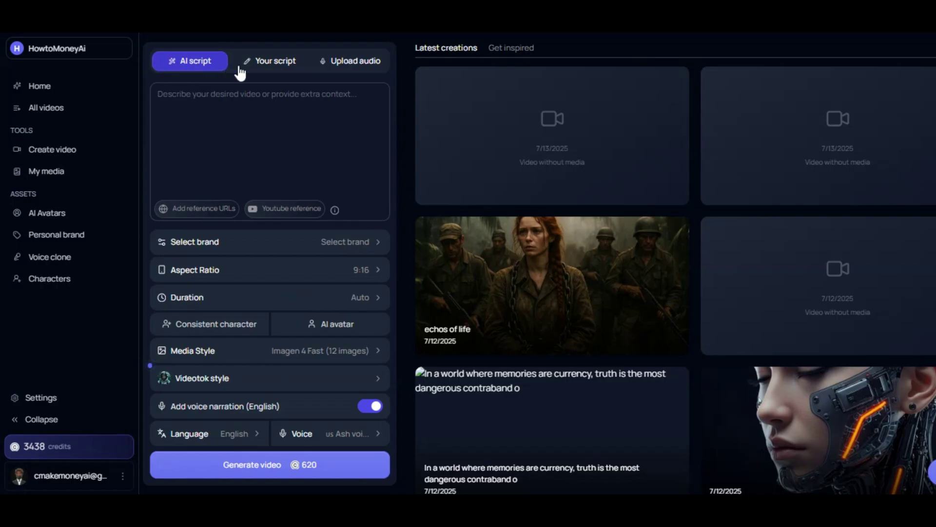
pyautogui.click(276, 65)
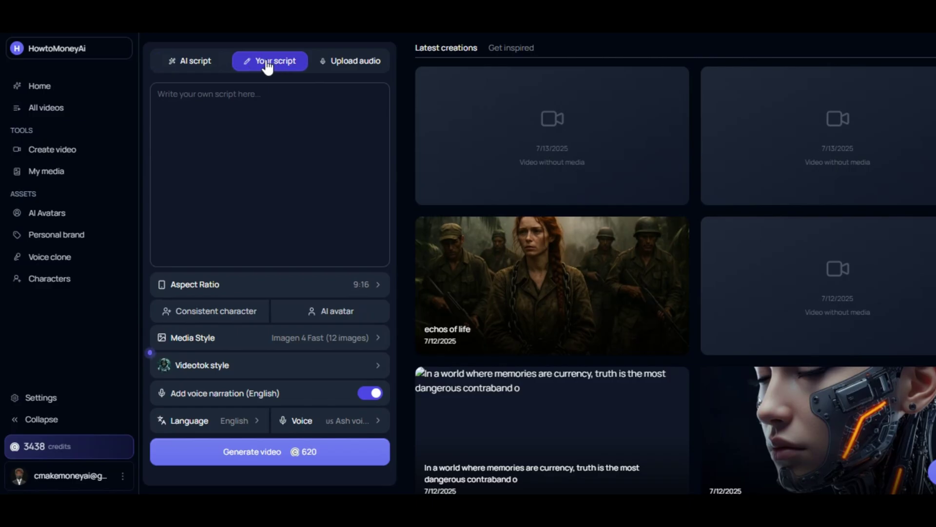
pyautogui.click(322, 63)
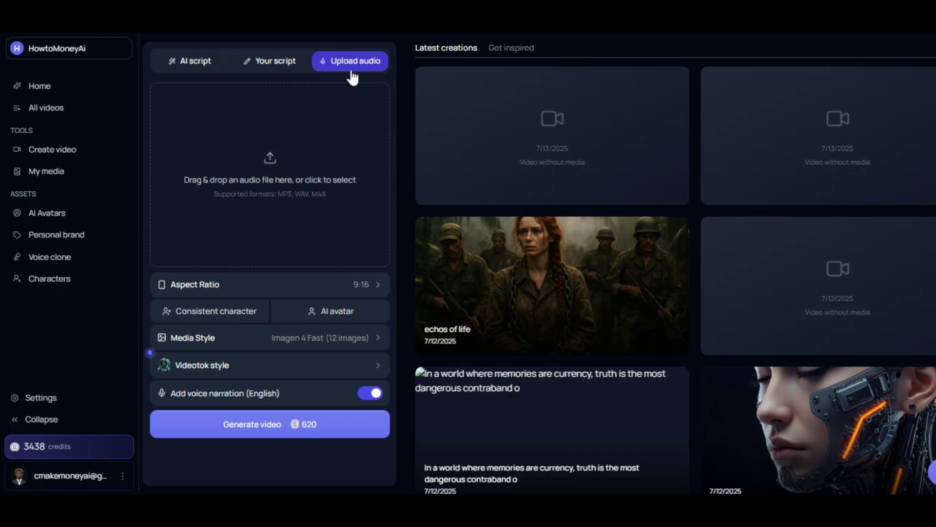
pyautogui.click(200, 63)
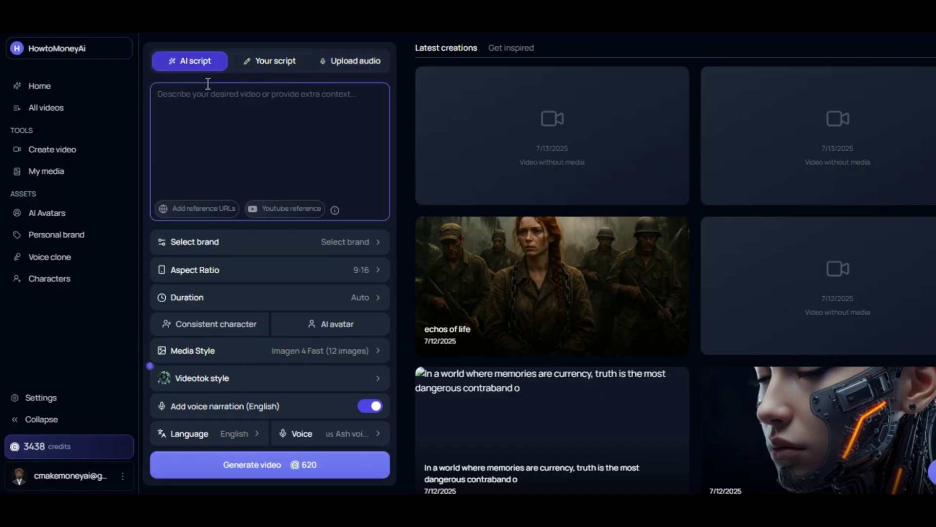
pyautogui.click(276, 64)
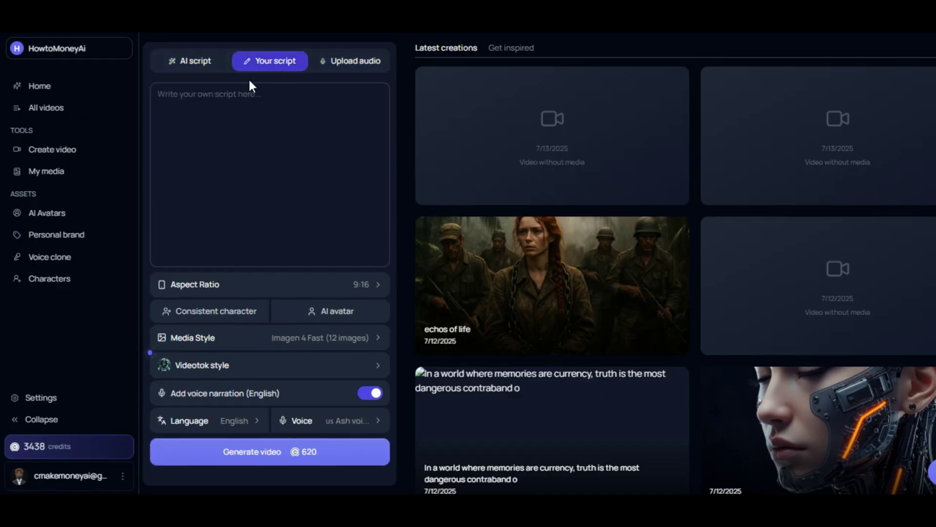
# Paste the operative's rooftop helicopter and bomb story in as the script.
pyautogui.rightClick(185, 115)
pyautogui.click(221, 268)
pyautogui.click(246, 291)
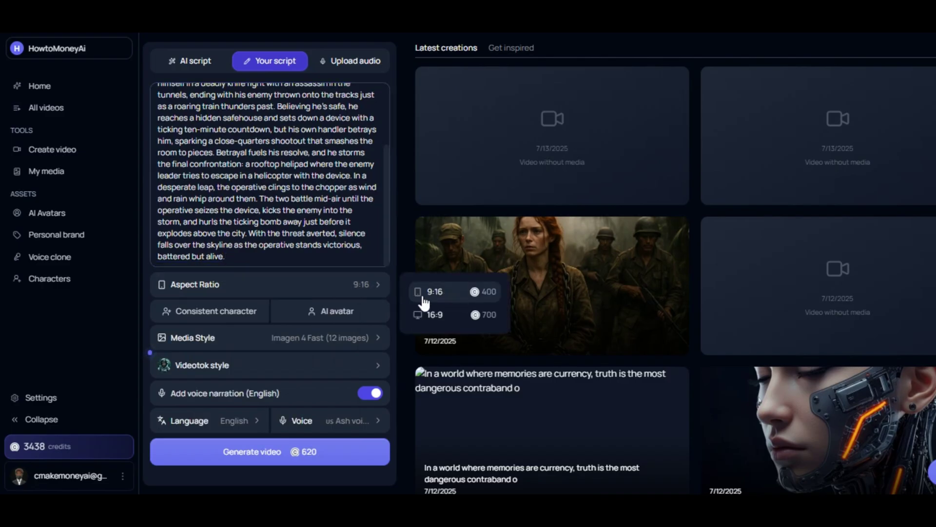
# Set the aspect ratio to 16:9 and leave the AI avatar off.
pyautogui.click(458, 316)
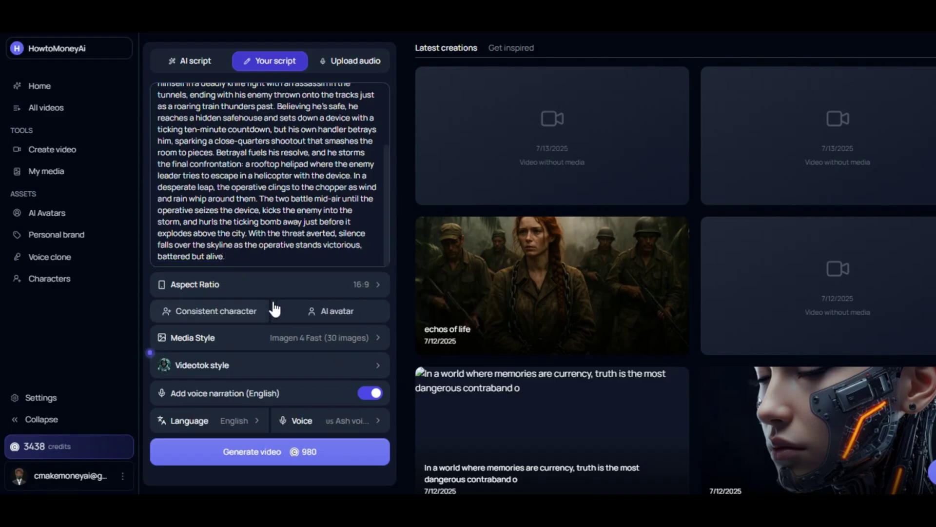
pyautogui.click(230, 317)
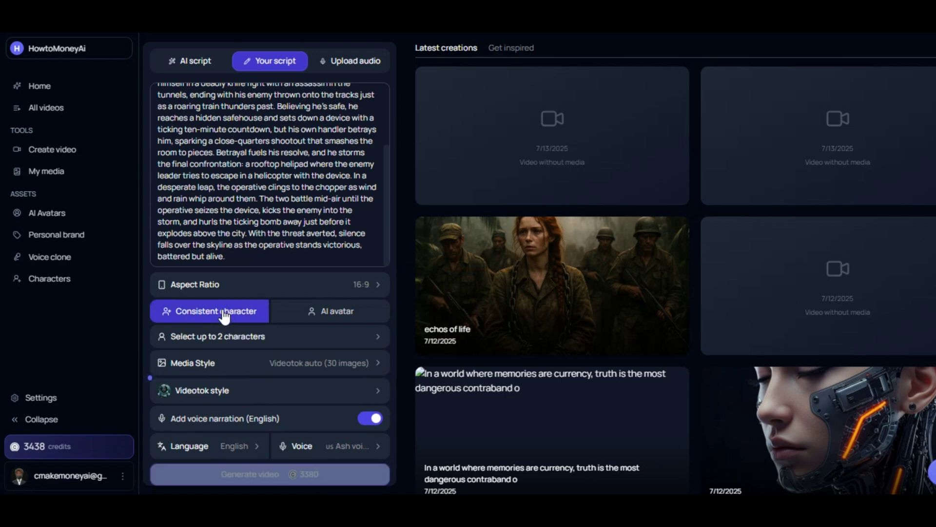
pyautogui.click(293, 311)
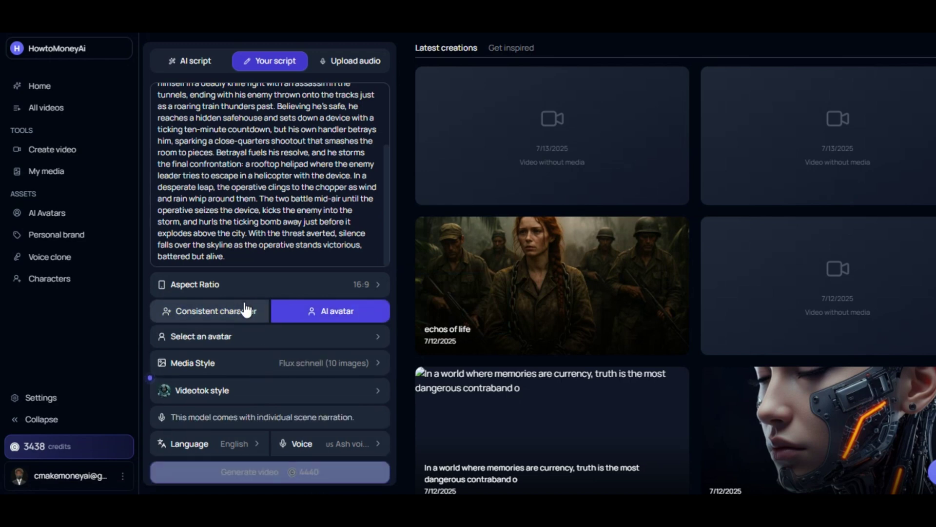
pyautogui.click(293, 310)
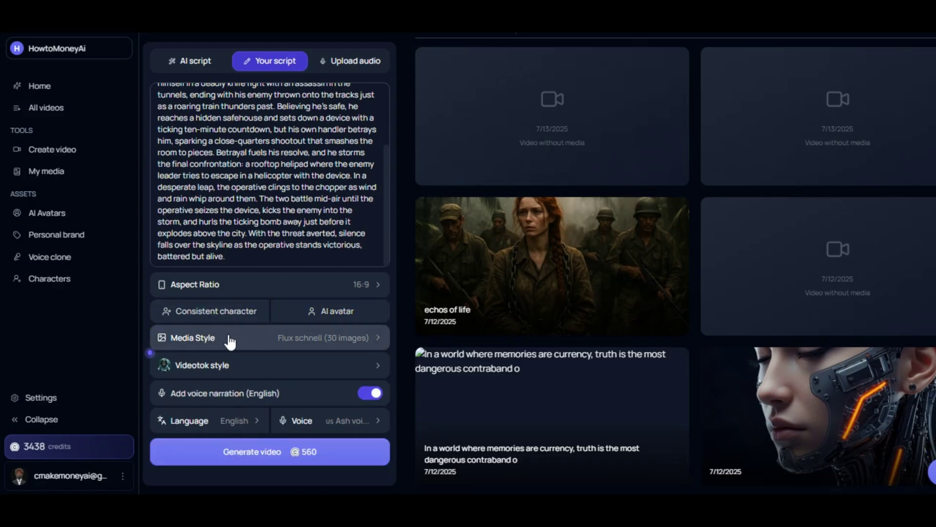
pyautogui.click(263, 344)
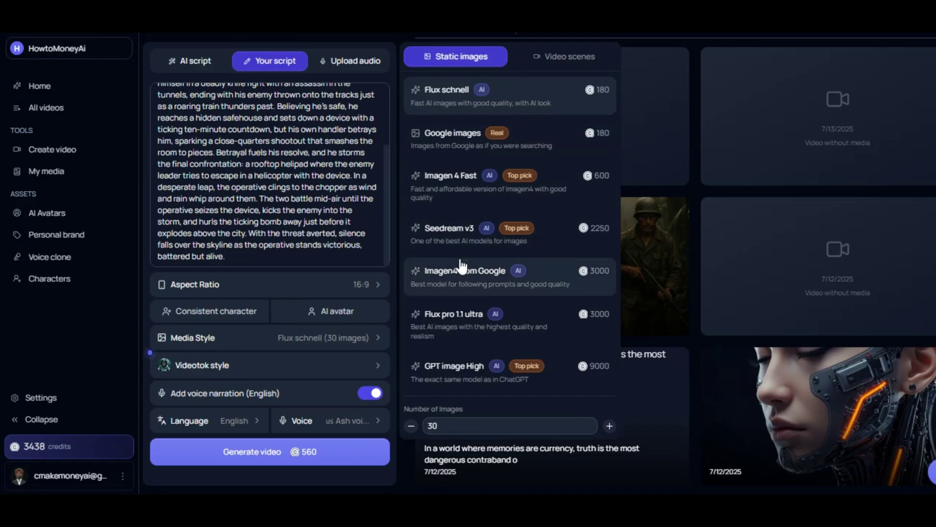
# Use Hailuo 2 video scenes and reduce the number of scenes to 9.
pyautogui.click(547, 57)
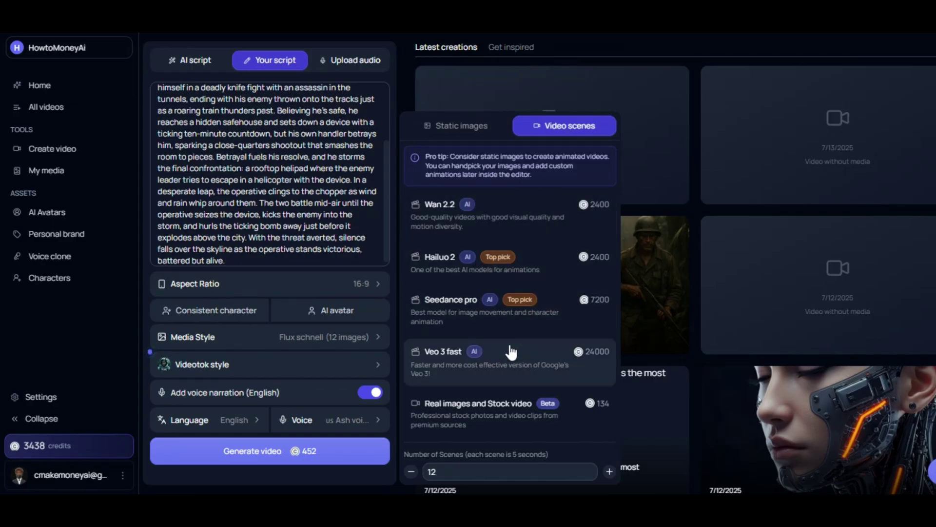
pyautogui.scroll(-1, 504, 377)
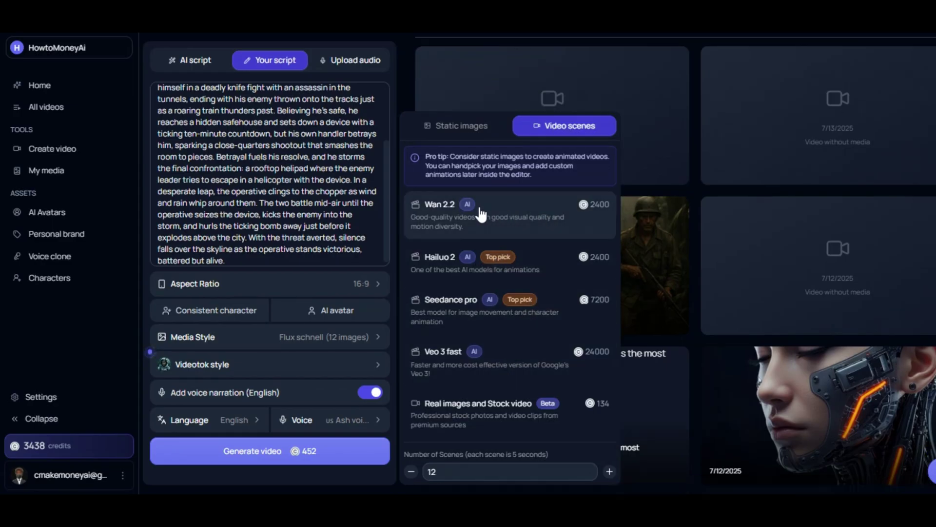
pyautogui.click(512, 211)
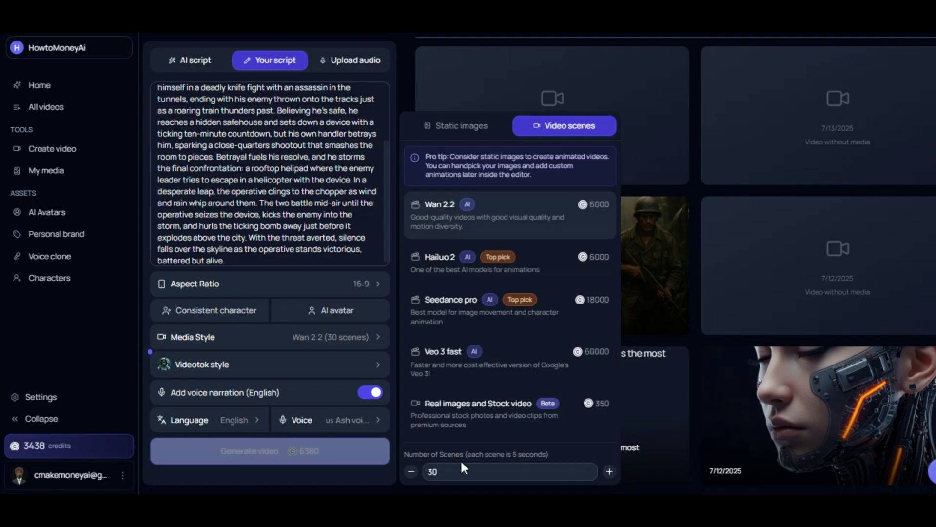
pyautogui.click(411, 472)
pyautogui.click(411, 472)
pyautogui.click(411, 472)
pyautogui.click(412, 472)
pyautogui.click(411, 472)
pyautogui.click(411, 472)
pyautogui.click(488, 261)
# Apply the Videotok visual style to the video.
pyautogui.click(310, 372)
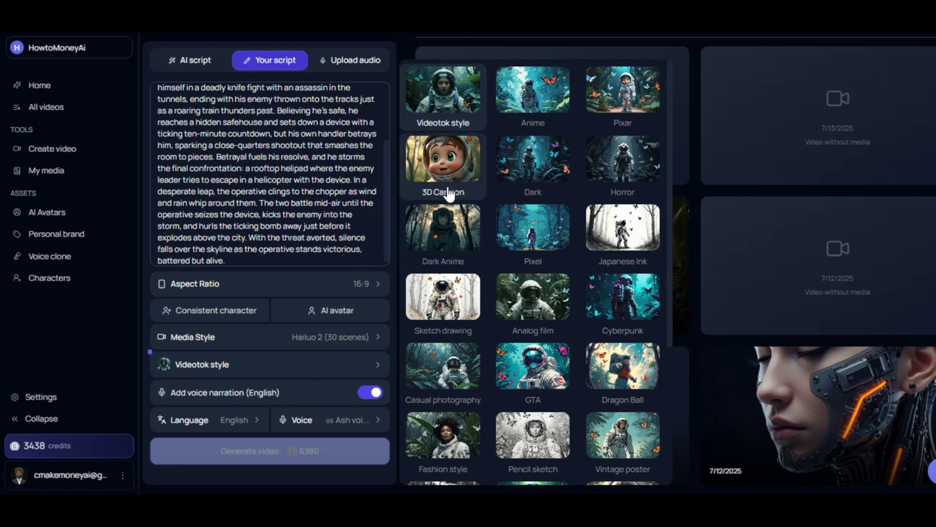
pyautogui.scroll(-4, 533, 267)
pyautogui.scroll(4, 487, 292)
pyautogui.scroll(-1, 523, 293)
pyautogui.scroll(1, 523, 292)
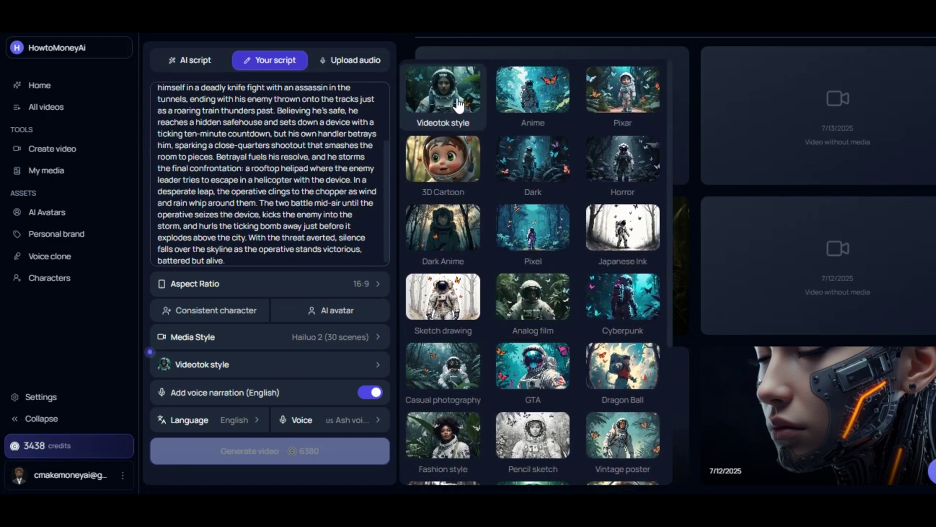
pyautogui.click(448, 97)
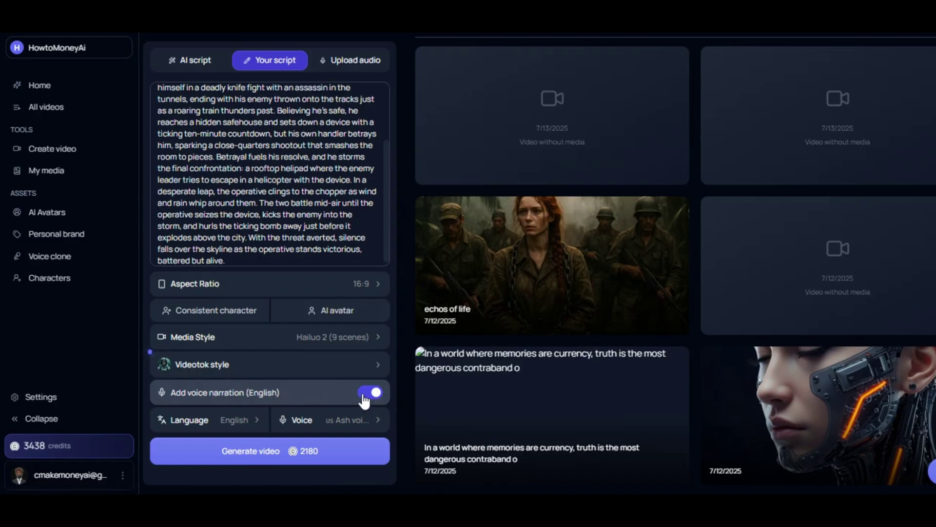
# Keep English as the narration language.
pyautogui.click(244, 423)
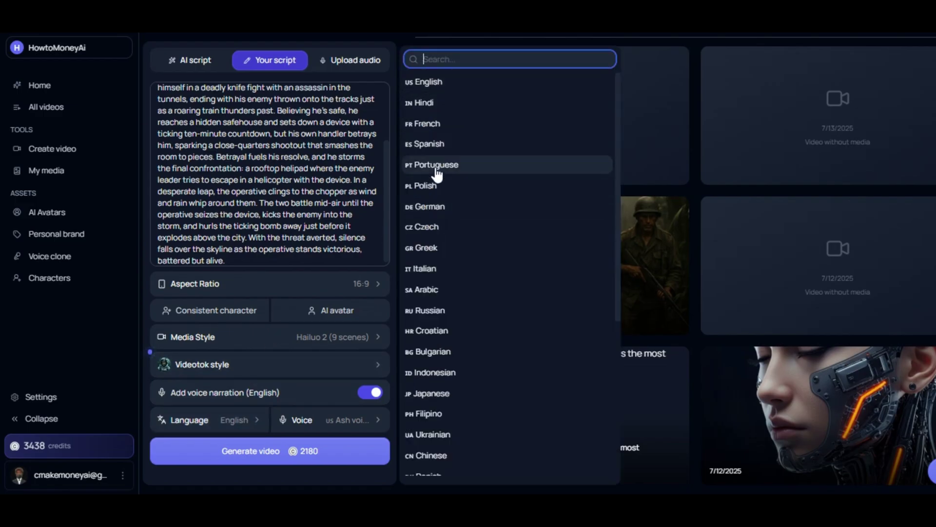
pyautogui.scroll(-5, 453, 279)
pyautogui.scroll(5, 428, 85)
pyautogui.click(428, 86)
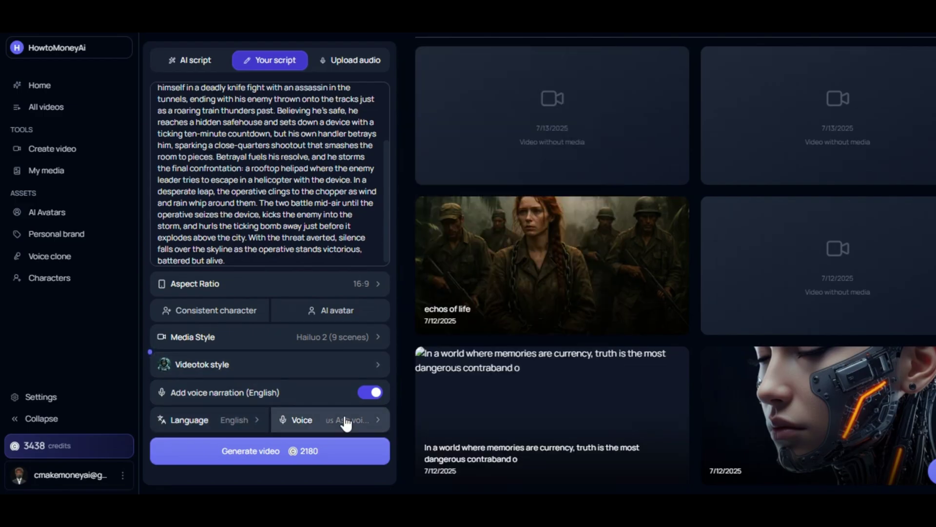
# Choose the Ash narrator voice and generate the video.
pyautogui.click(346, 421)
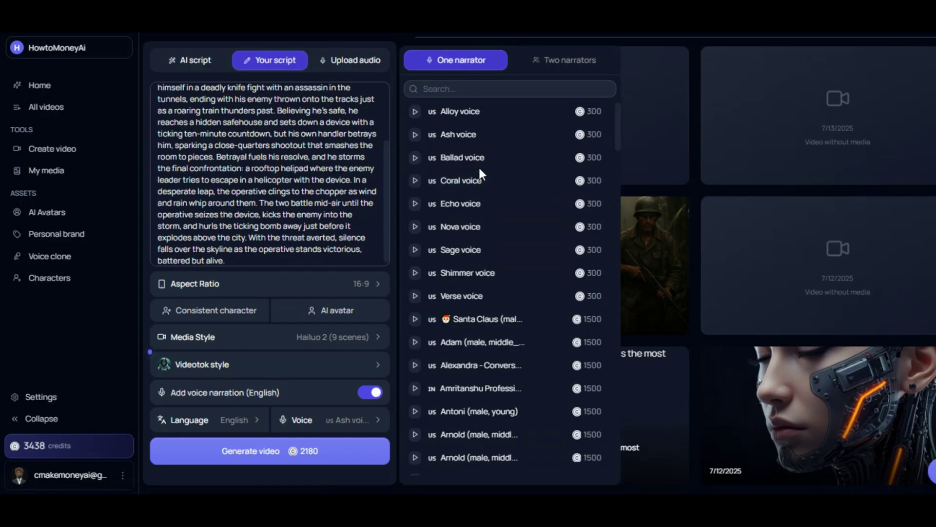
pyautogui.scroll(-15, 512, 226)
pyautogui.scroll(-20, 512, 225)
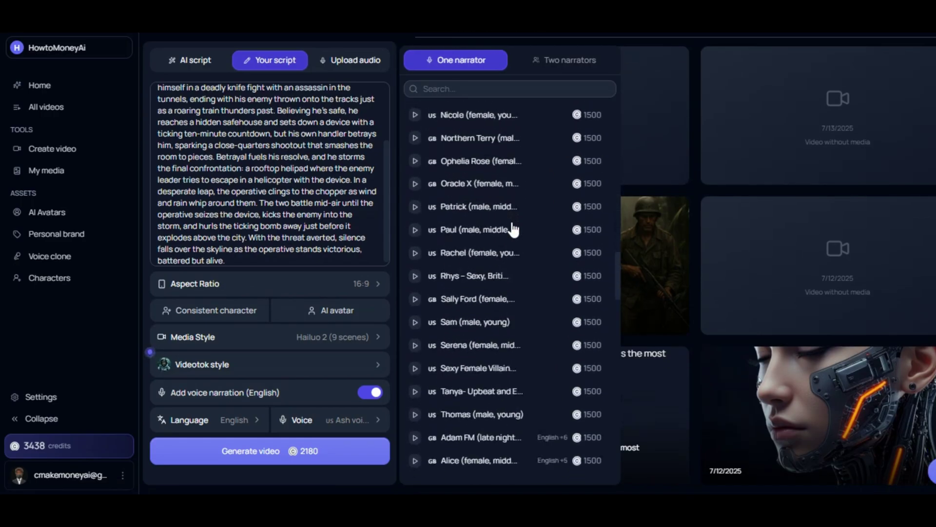
pyautogui.scroll(20, 417, 117)
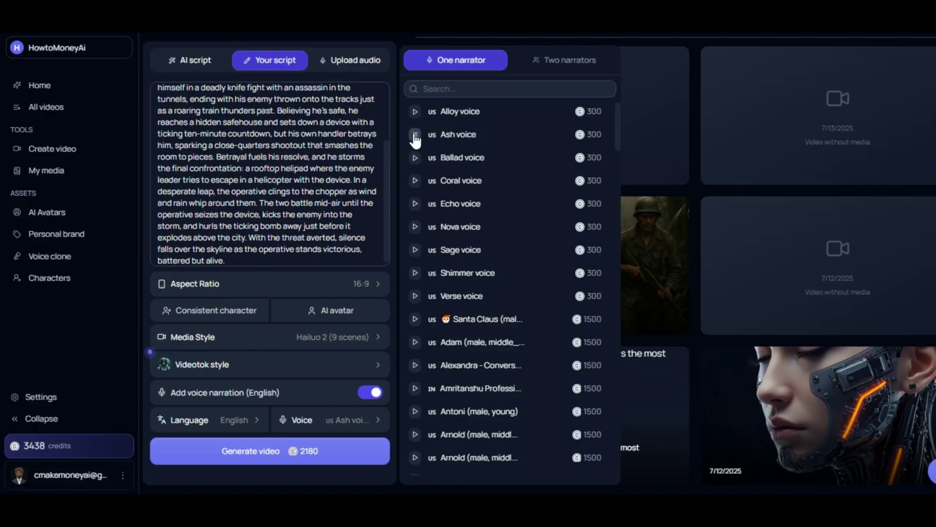
pyautogui.click(458, 136)
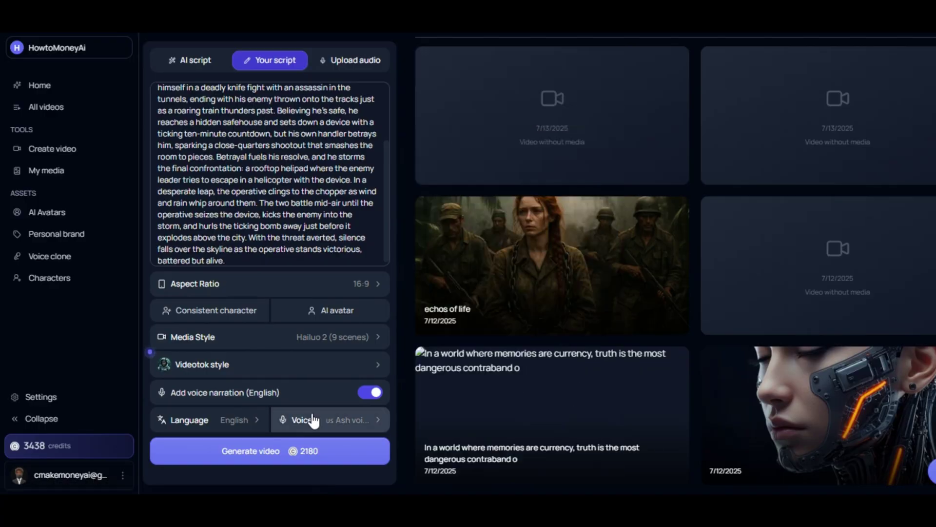
pyautogui.click(254, 454)
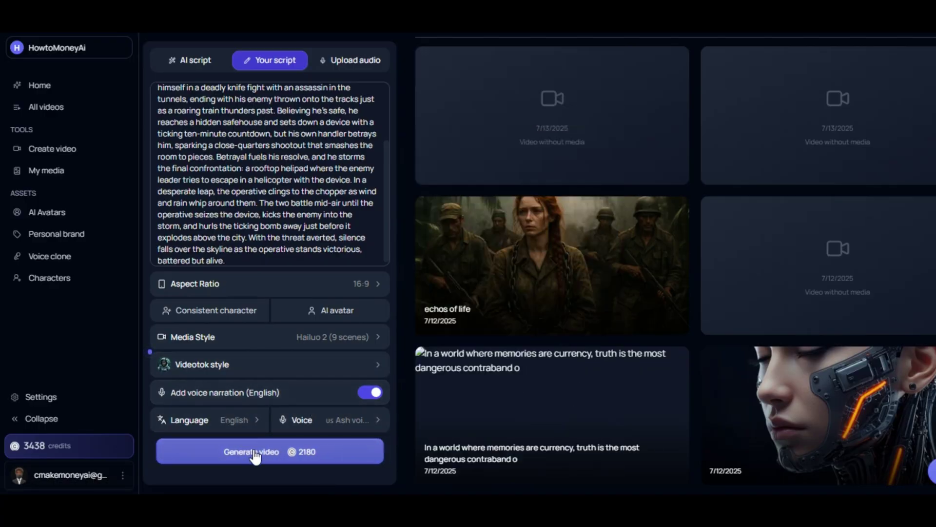
# Review the nine storyboard prompts and create the video for 2180 credits.
pyautogui.scroll(-12, 422, 364)
pyautogui.scroll(-4, 423, 364)
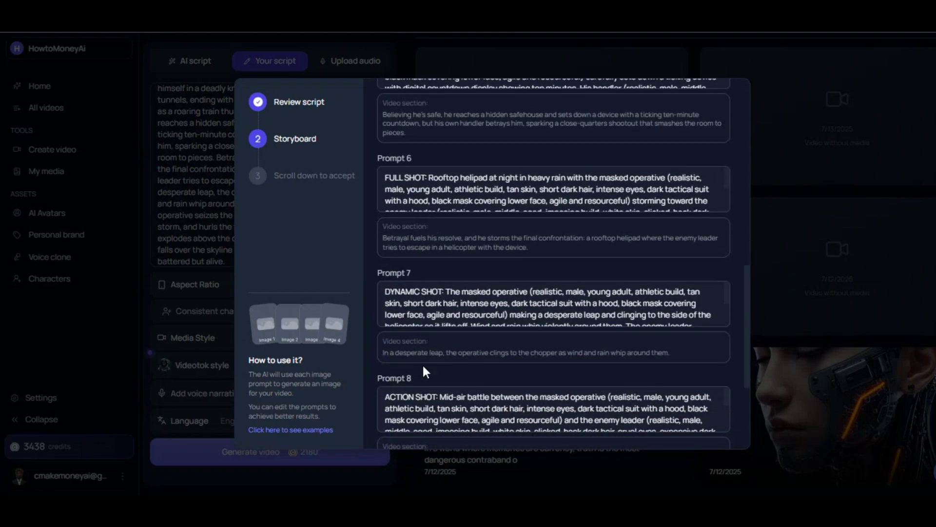
pyautogui.scroll(3, 422, 365)
pyautogui.scroll(12, 423, 365)
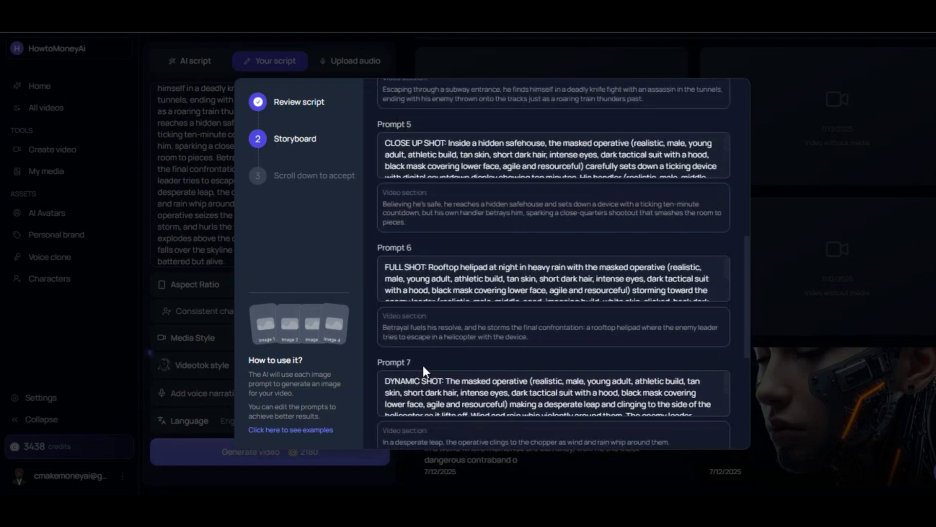
pyautogui.scroll(-15, 537, 293)
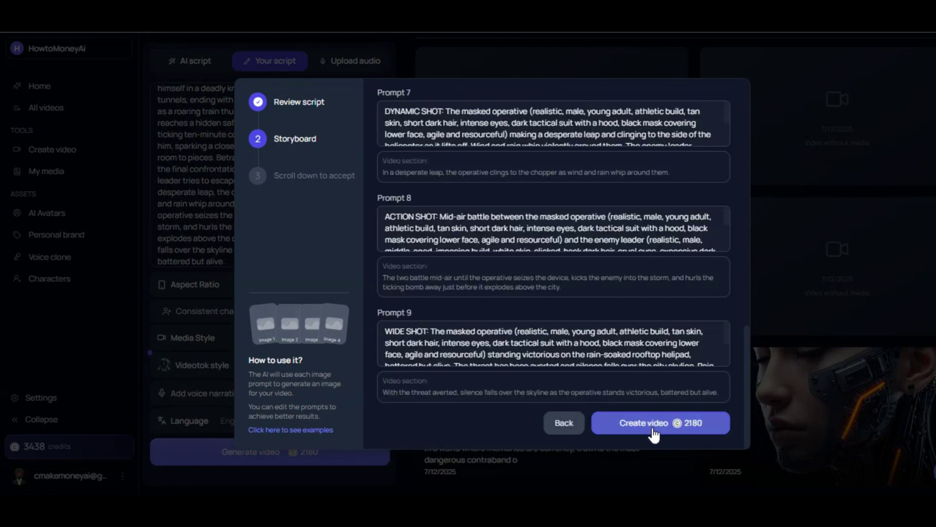
pyautogui.click(651, 423)
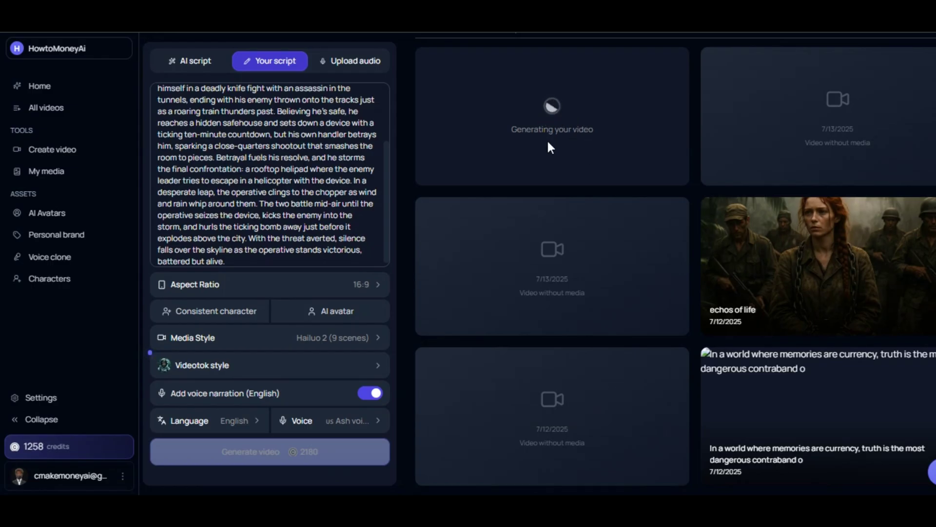
# Open the finished 1:20 masked-operative video in the editor and play it.
pyautogui.click(527, 168)
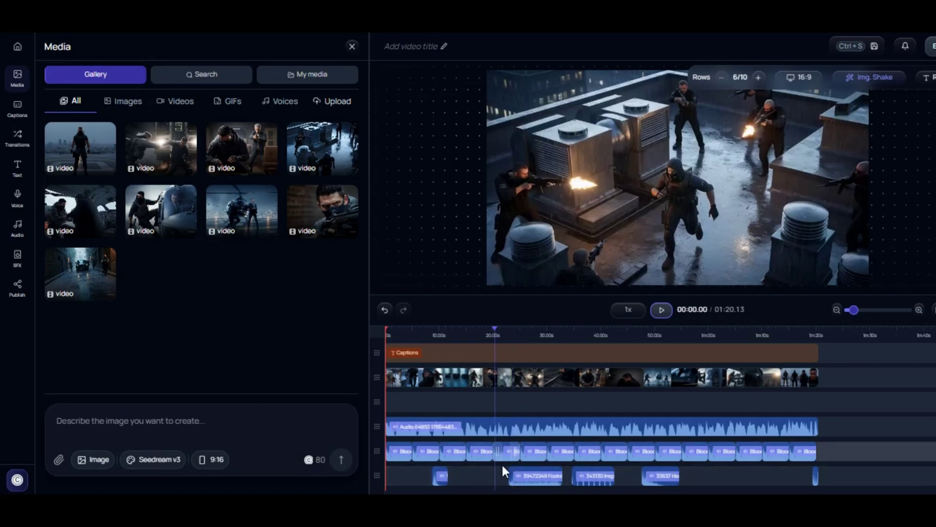
pyautogui.click(661, 310)
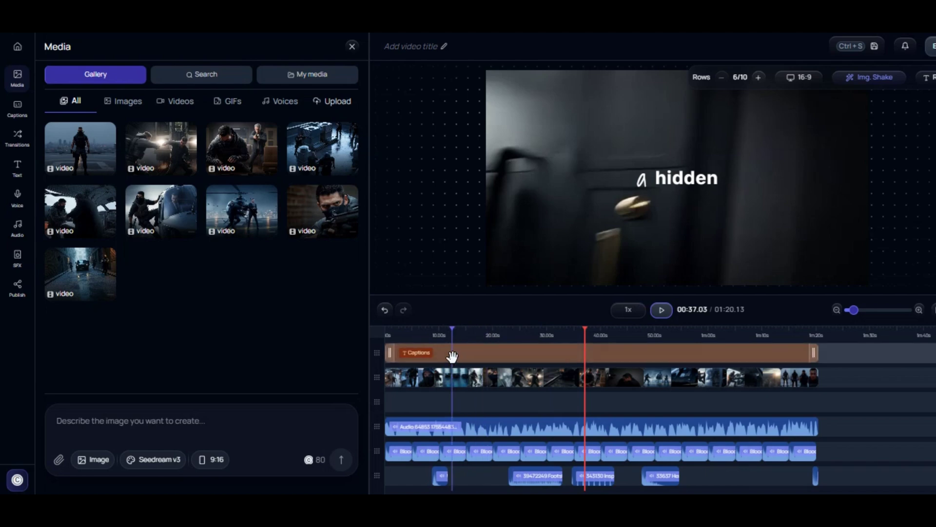
# Adjust the caption size and position sliders and make the caption text yellow.
pyautogui.click(452, 356)
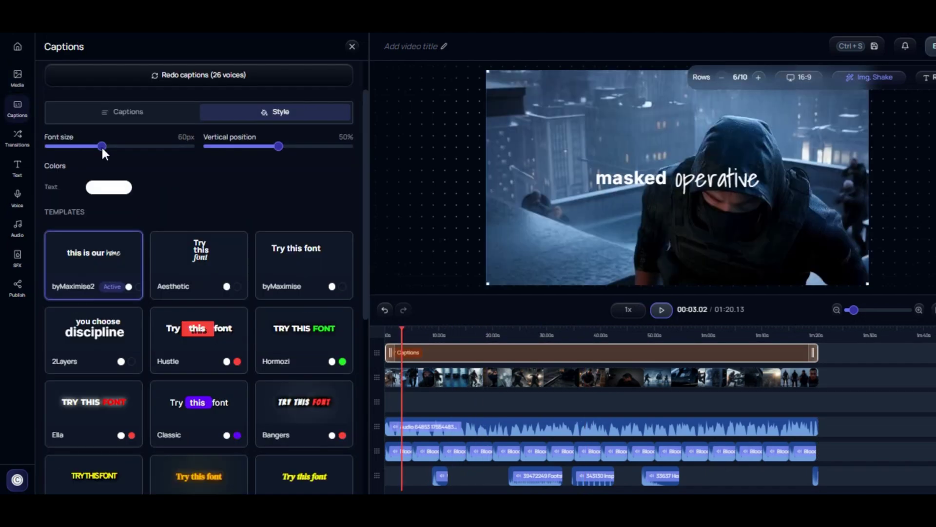
pyautogui.moveTo(100, 146)
pyautogui.mouseDown()
pyautogui.moveTo(74, 144)
pyautogui.moveTo(84, 146)
pyautogui.mouseUp()
pyautogui.moveTo(275, 146); pyautogui.dragTo(338, 146)
pyautogui.moveTo(84, 146); pyautogui.dragTo(77, 146)
pyautogui.click(113, 193)
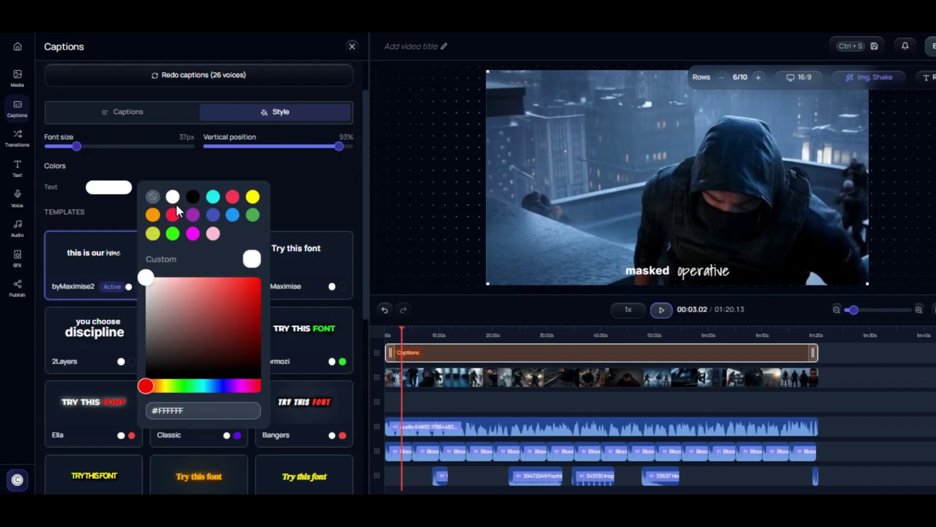
pyautogui.click(253, 197)
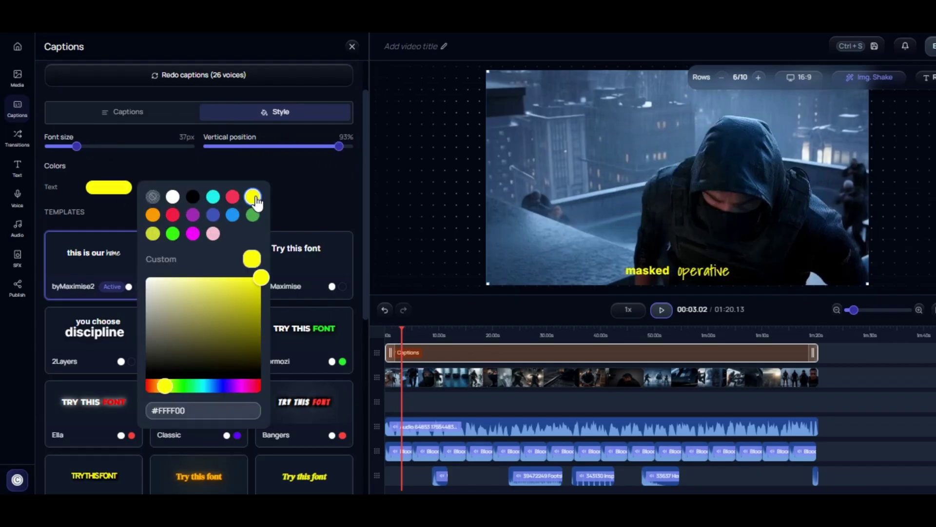
# Apply the Hormozi caption template at 95% vertical position, then select the main audio track.
pyautogui.scroll(-1, 250, 397)
pyautogui.click(298, 310)
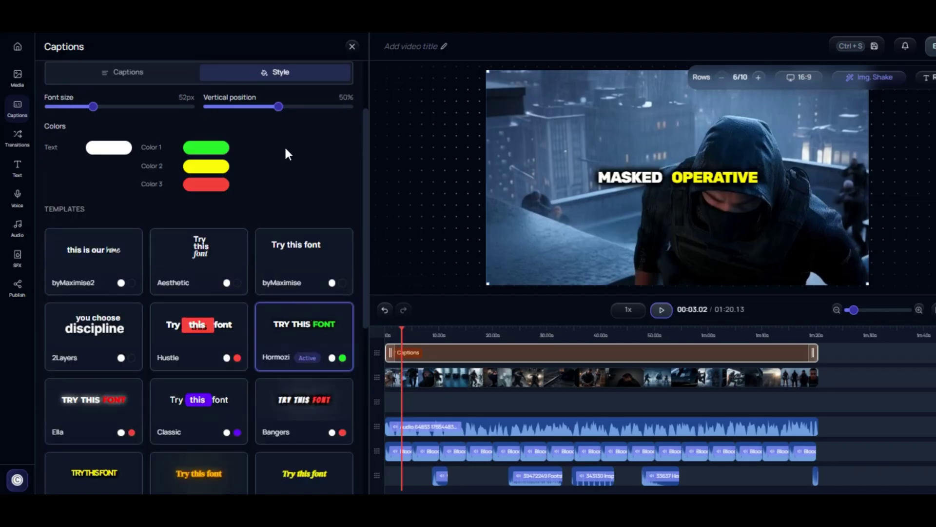
pyautogui.moveTo(279, 106); pyautogui.dragTo(345, 107)
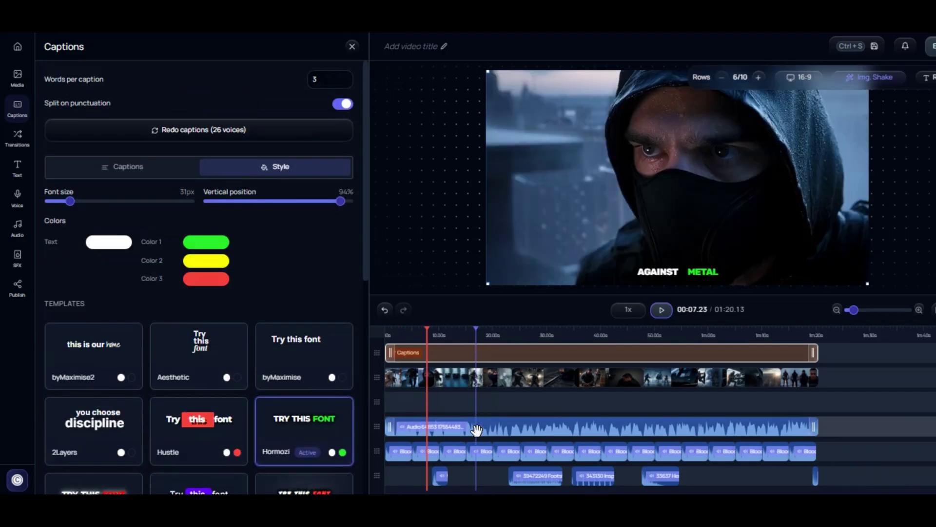
pyautogui.click(476, 430)
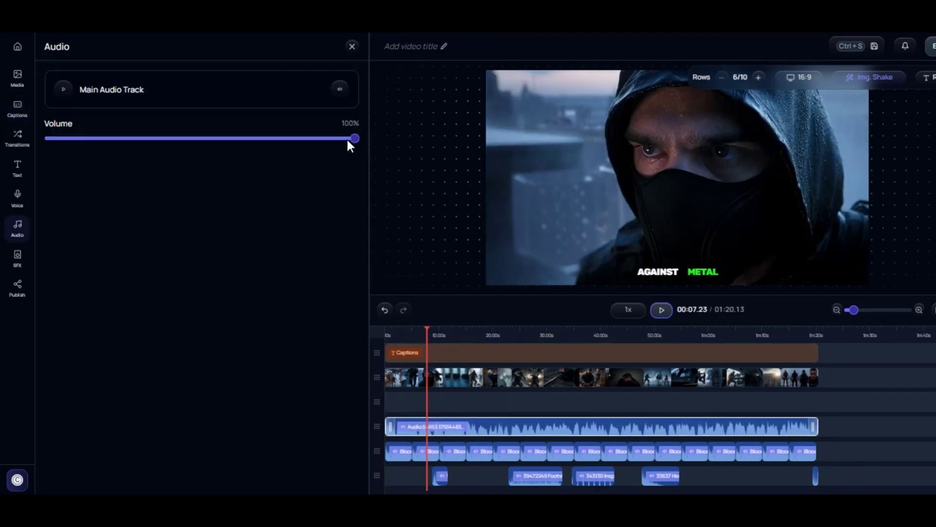
# Lower the main audio volume and browse Electronic, Cinematic, Ambient and Instrumental music.
pyautogui.moveTo(355, 138); pyautogui.dragTo(332, 137)
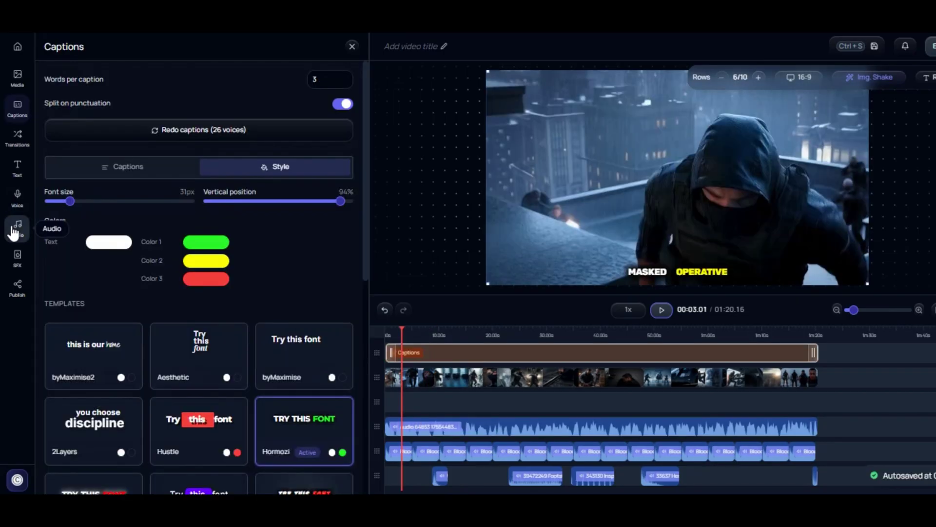
pyautogui.click(14, 228)
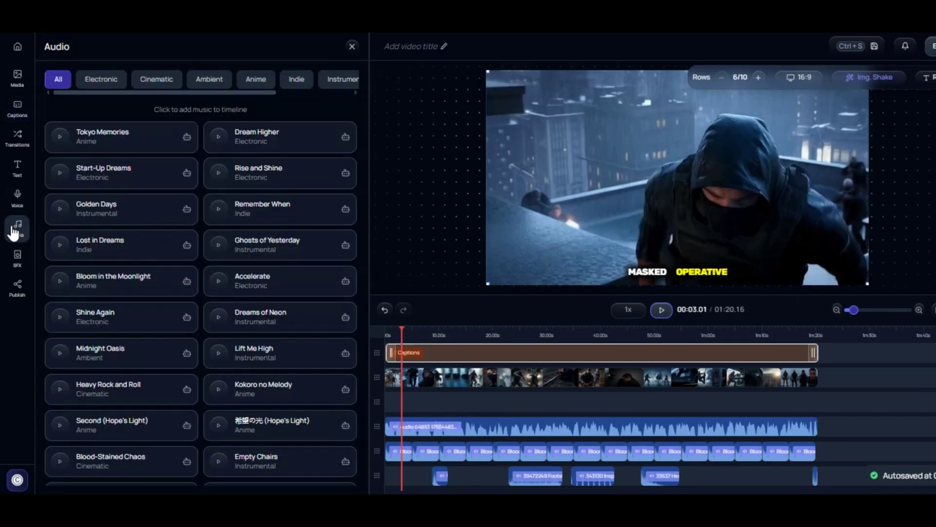
pyautogui.scroll(-4, 148, 239)
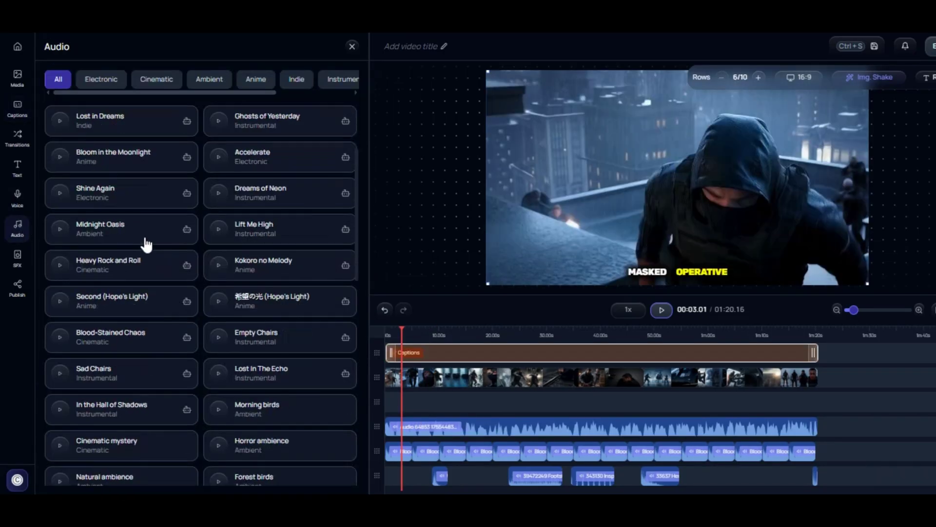
pyautogui.scroll(4, 146, 244)
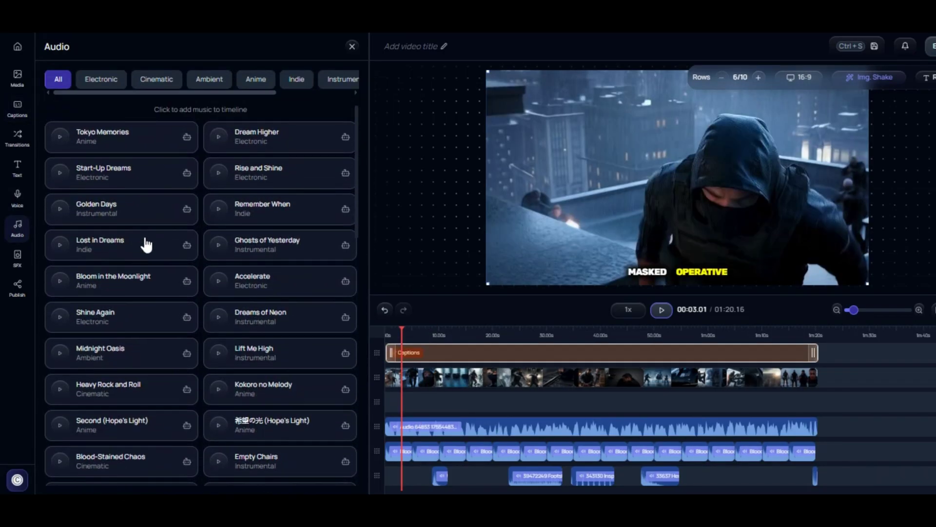
pyautogui.click(96, 80)
pyautogui.click(152, 81)
pyautogui.click(207, 81)
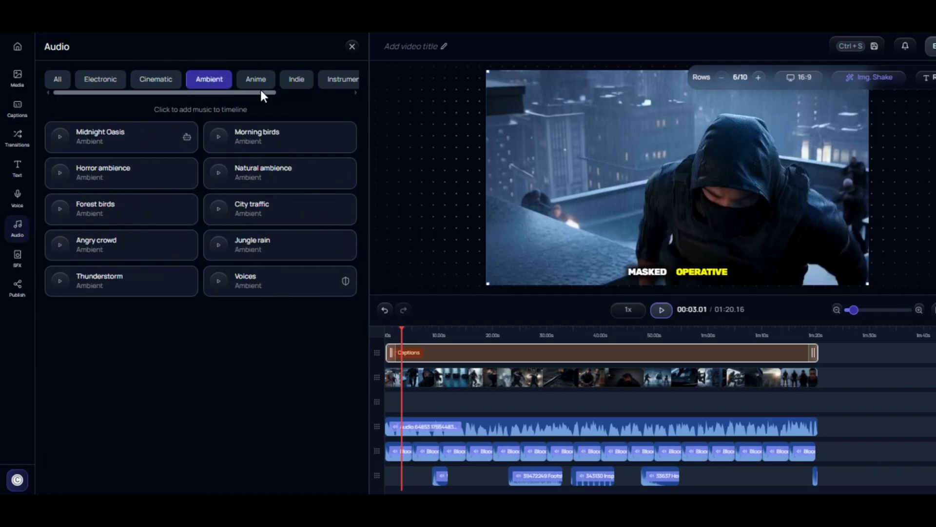
pyautogui.click(341, 79)
# Filter the sound-effects library to ambient and effects sounds.
pyautogui.click(16, 265)
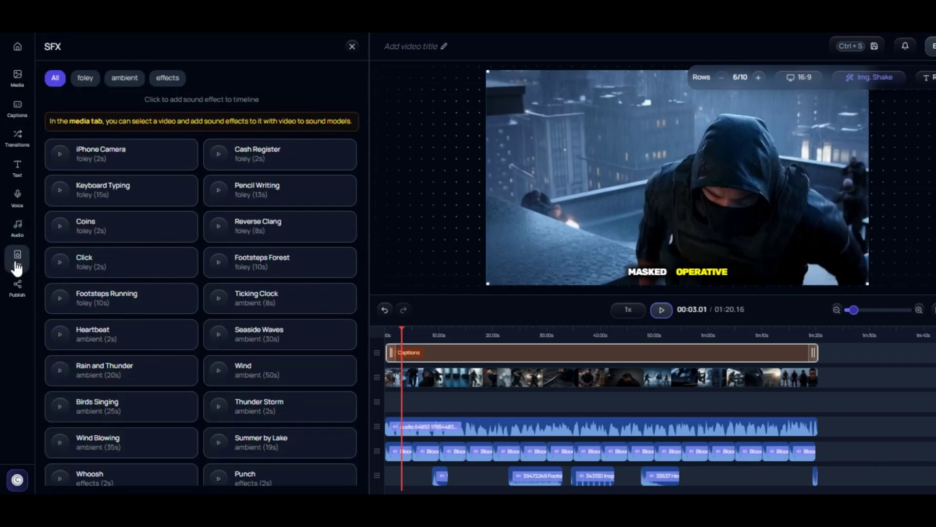
pyautogui.scroll(-5, 141, 286)
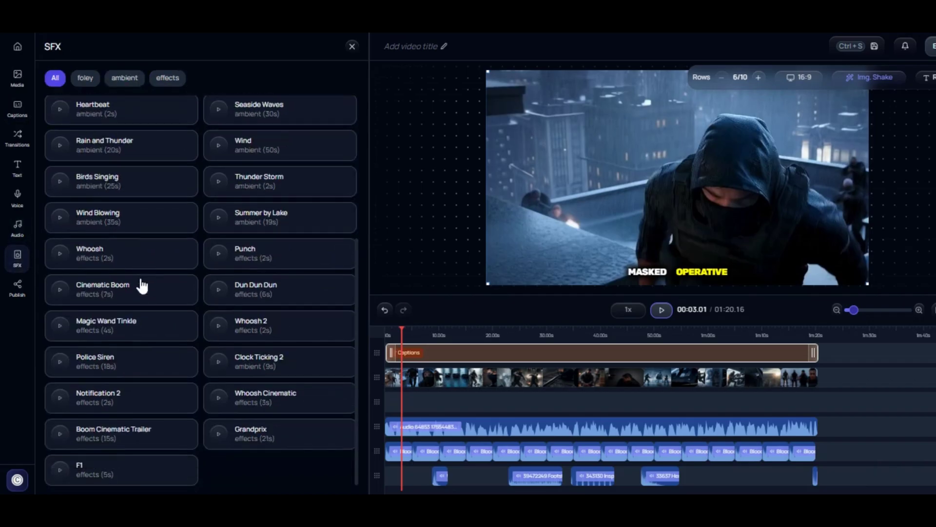
pyautogui.click(125, 78)
pyautogui.click(165, 79)
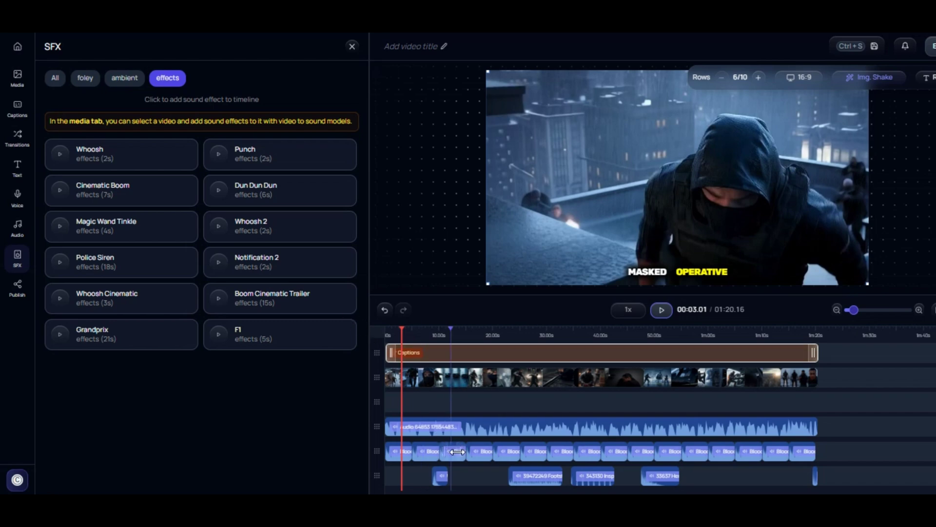
# Select an audio clip, play the preview, then return to the Home page.
pyautogui.click(477, 451)
pyautogui.click(396, 426)
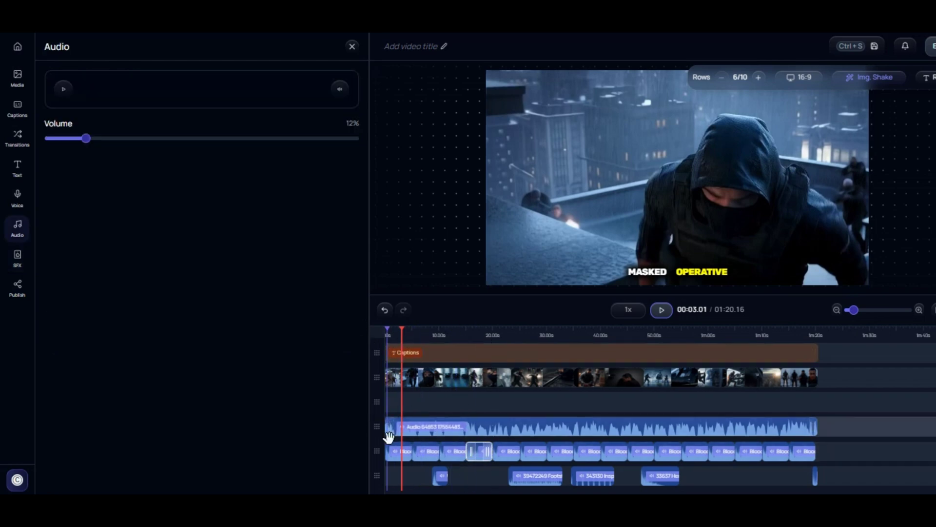
pyautogui.click(661, 309)
pyautogui.click(659, 312)
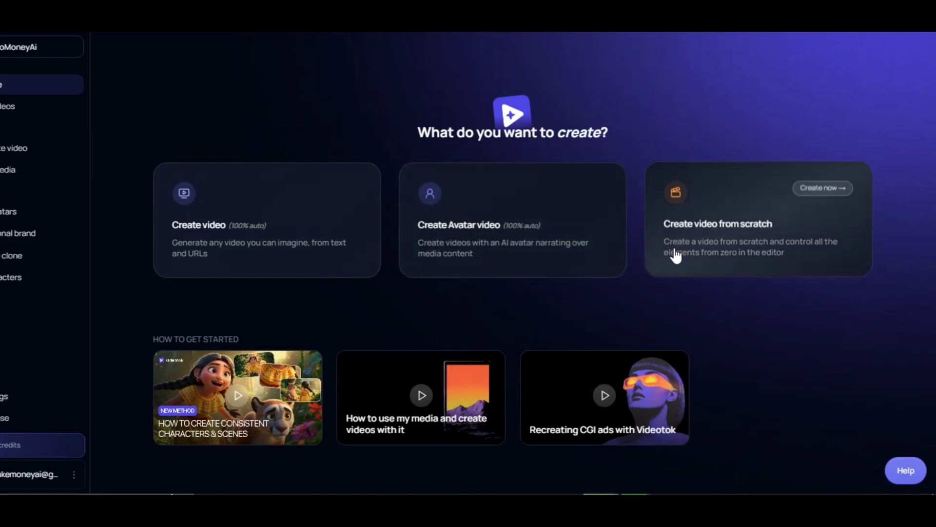
# Choose Create video from scratch on the Home page to open a blank project.
pyautogui.click(673, 248)
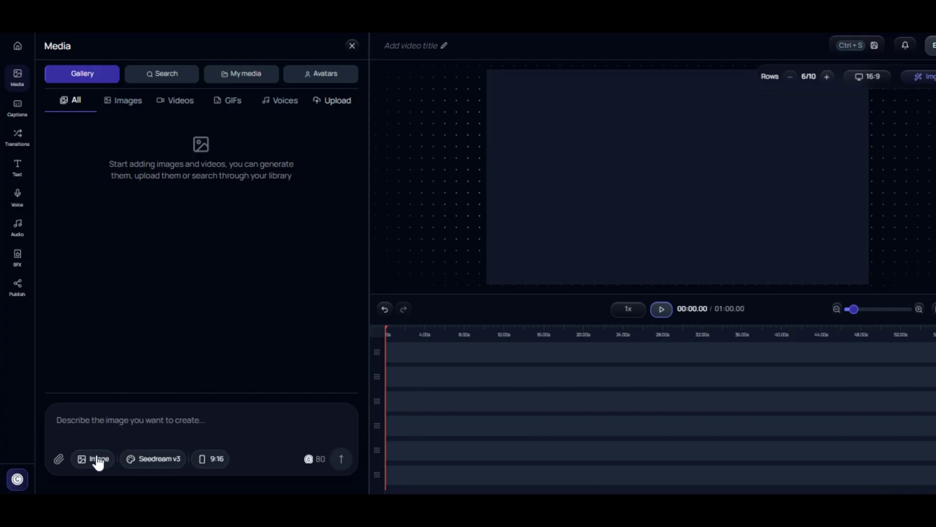
# Write a prompt for a woman in a cozy restaurant, using Flux schnell at 9:16.
pyautogui.click(95, 462)
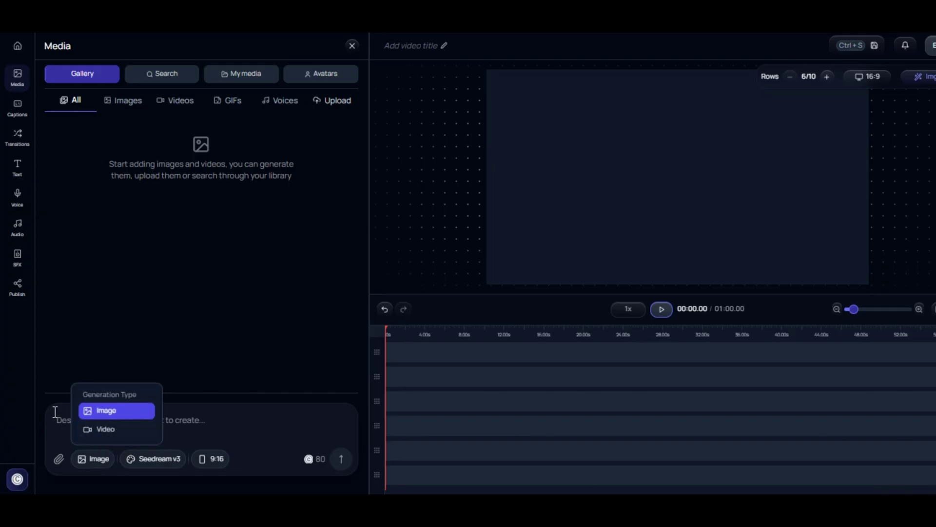
pyautogui.click(56, 412)
pyautogui.write('A beautiful woman sitting in a cozy restaurant')
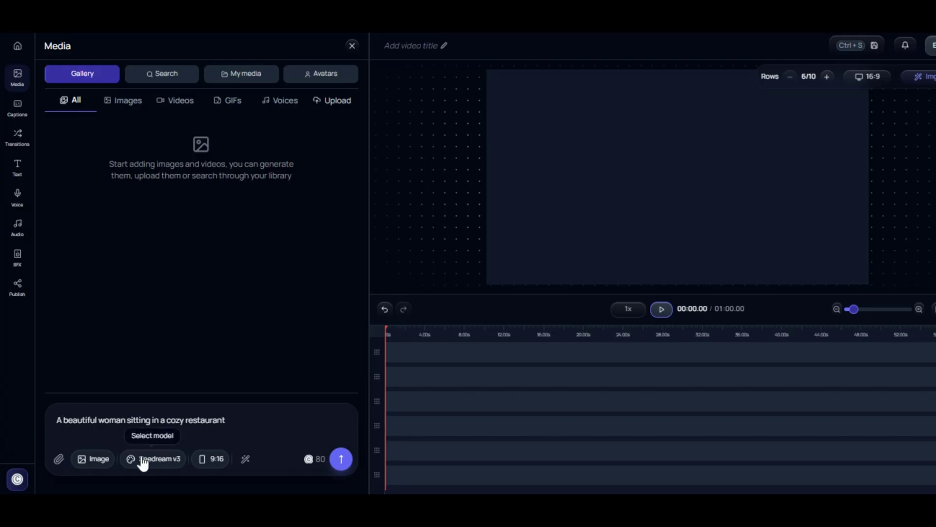
pyautogui.click(141, 461)
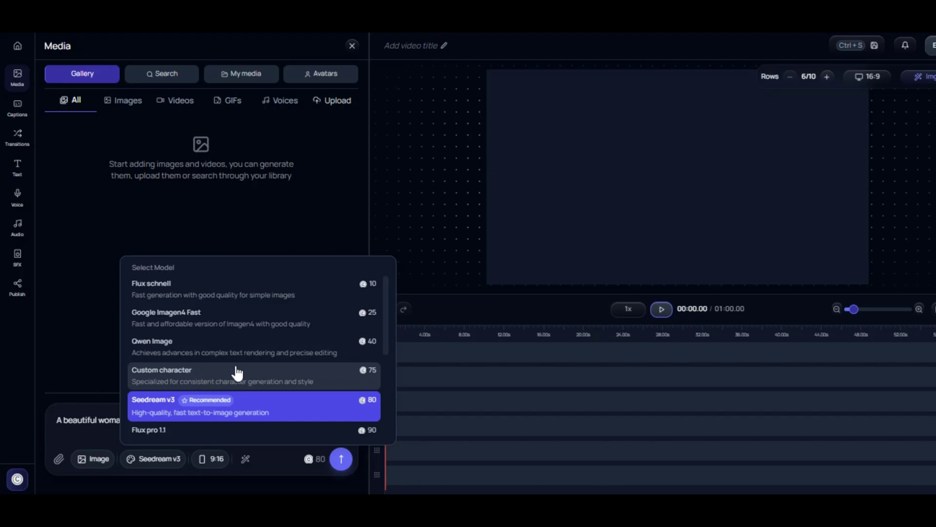
pyautogui.click(208, 280)
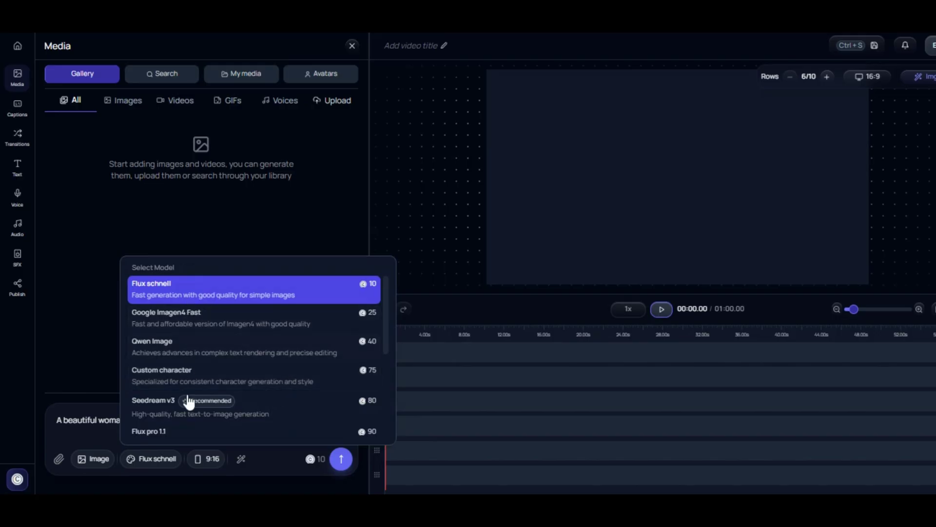
pyautogui.click(200, 467)
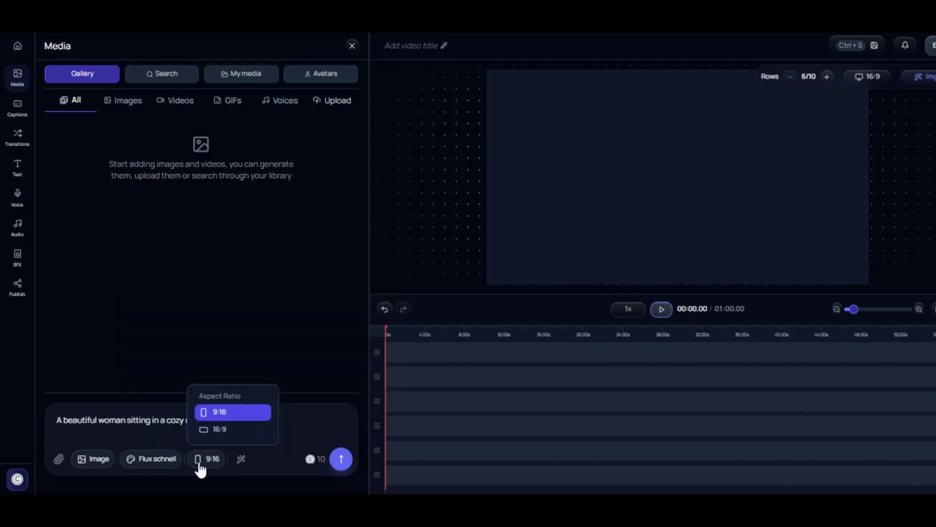
pyautogui.click(233, 411)
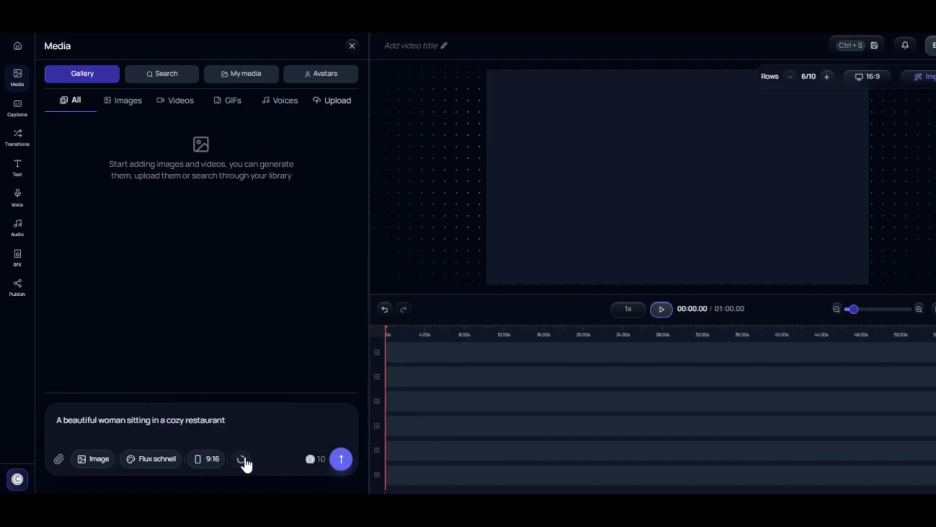
# Enhance the prompt, generate the image, preview it, and select it for image-to-video.
pyautogui.click(241, 460)
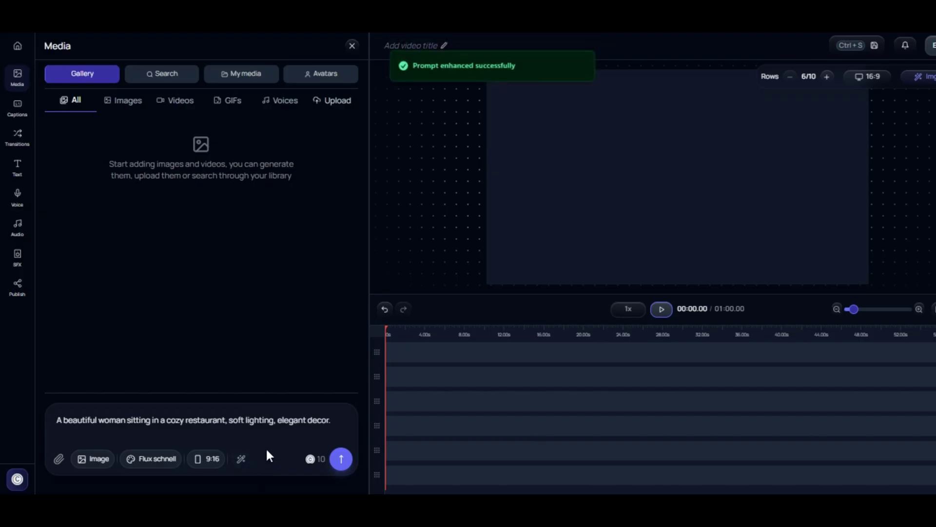
pyautogui.click(341, 461)
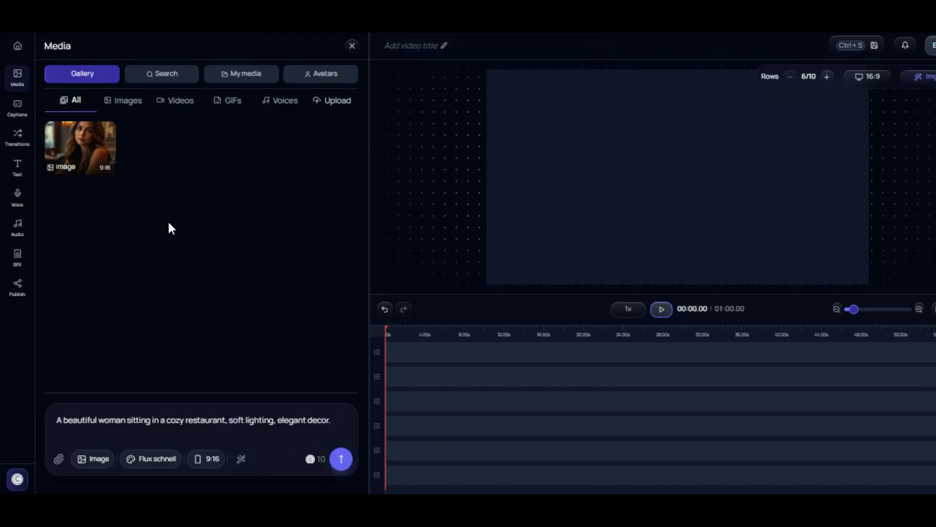
pyautogui.click(87, 134)
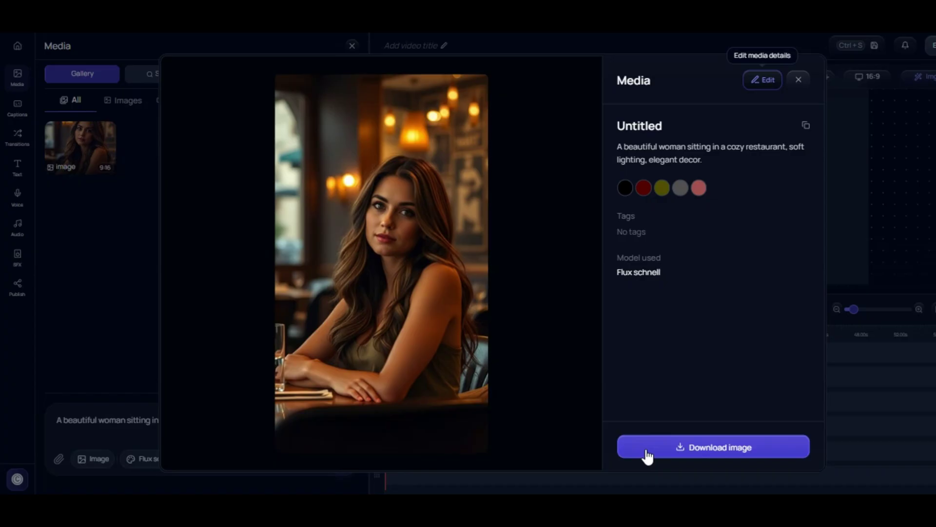
pyautogui.click(66, 149)
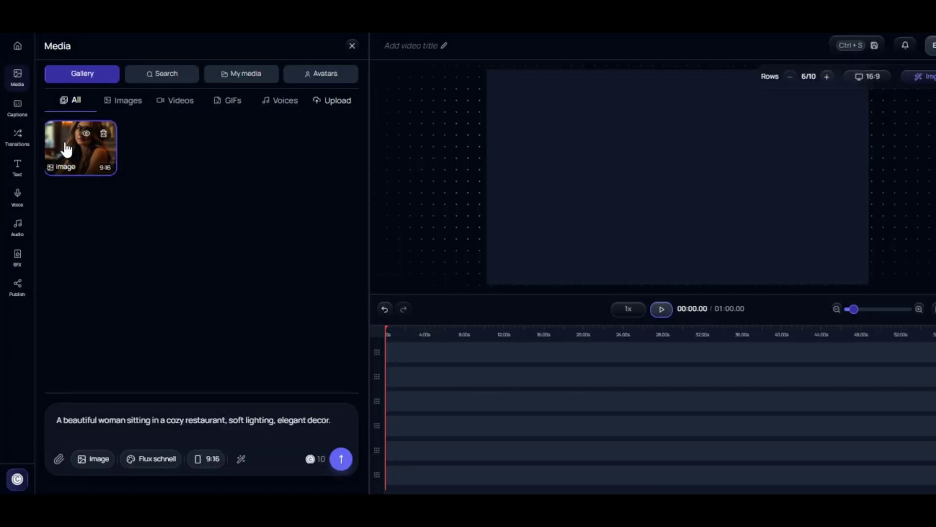
pyautogui.click(66, 149)
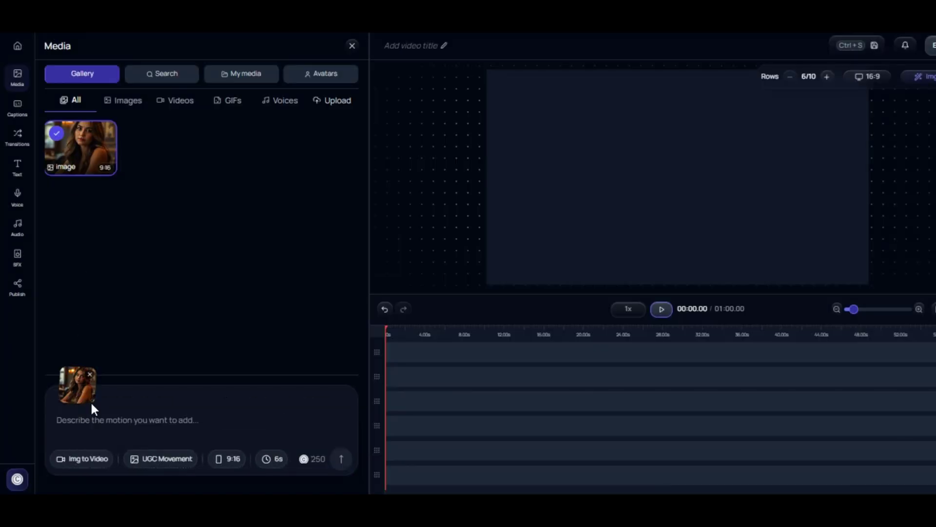
# Write a camera-zoom, facial-expressions motion prompt and choose the Hailuo-02 fast model.
pyautogui.click(76, 421)
pyautogui.write('Cam')
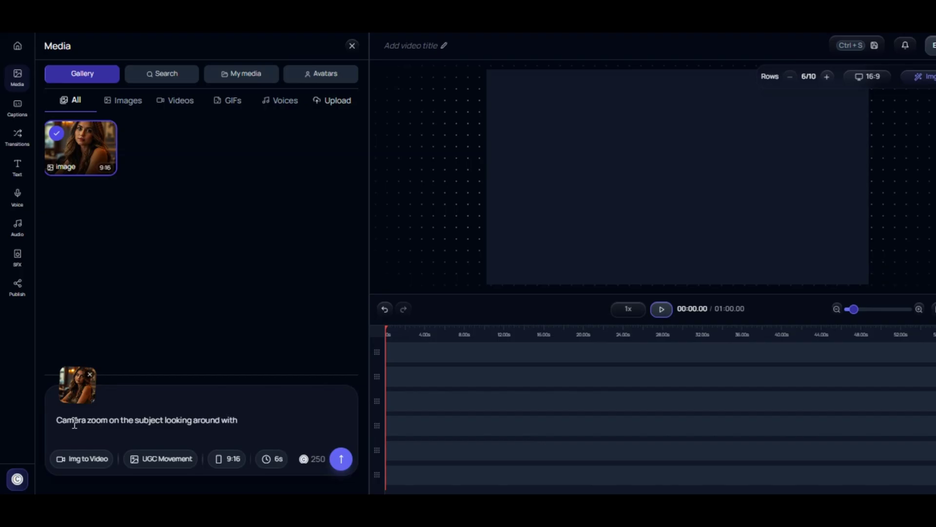
pyautogui.write('essions.')
pyautogui.click(165, 458)
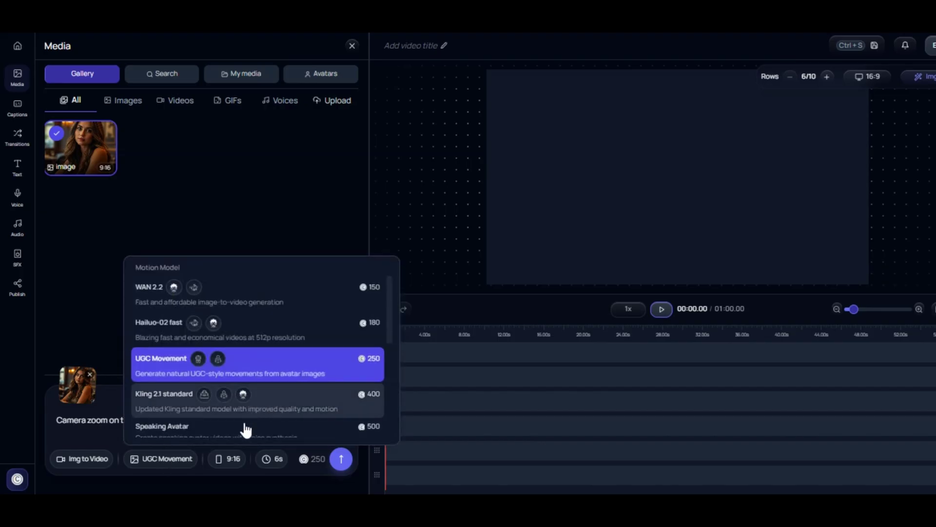
pyautogui.scroll(-5, 244, 434)
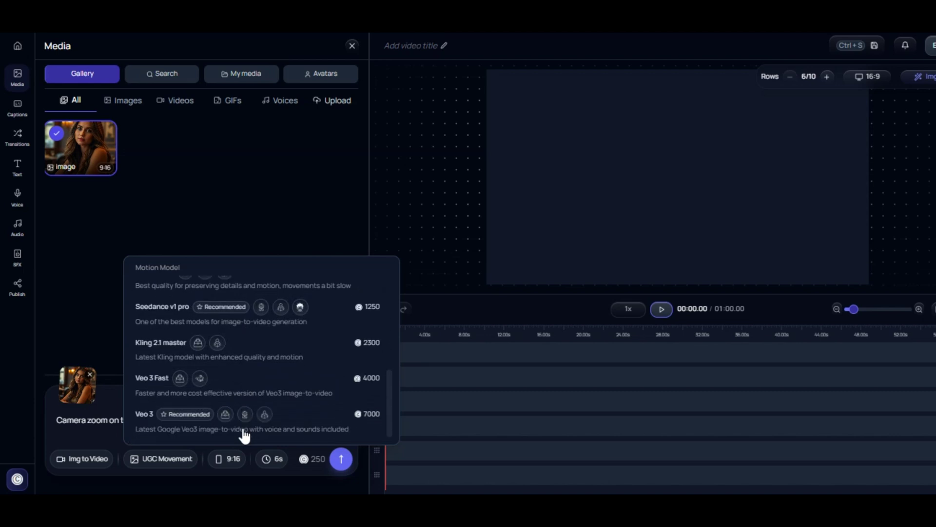
pyautogui.scroll(5, 249, 351)
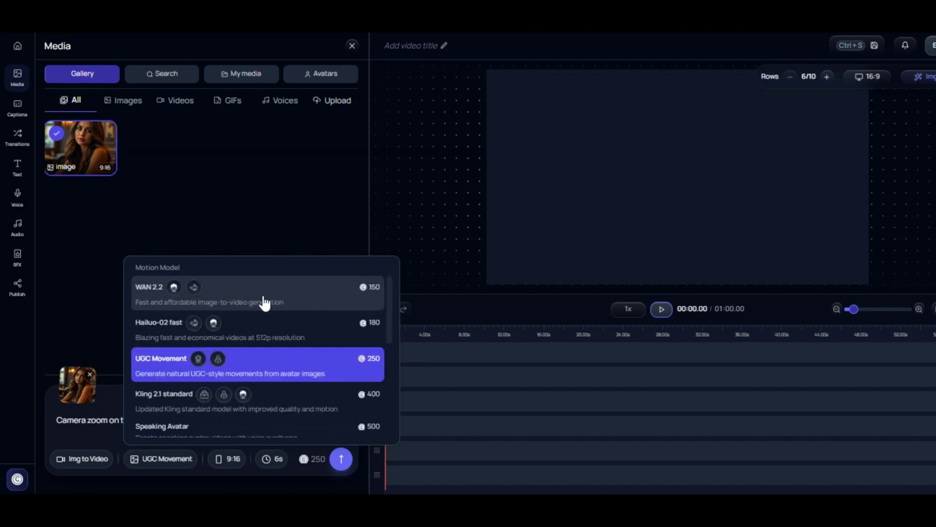
pyautogui.click(294, 330)
# Keep the 6s duration, apply motion, and replay the generated clip.
pyautogui.click(266, 458)
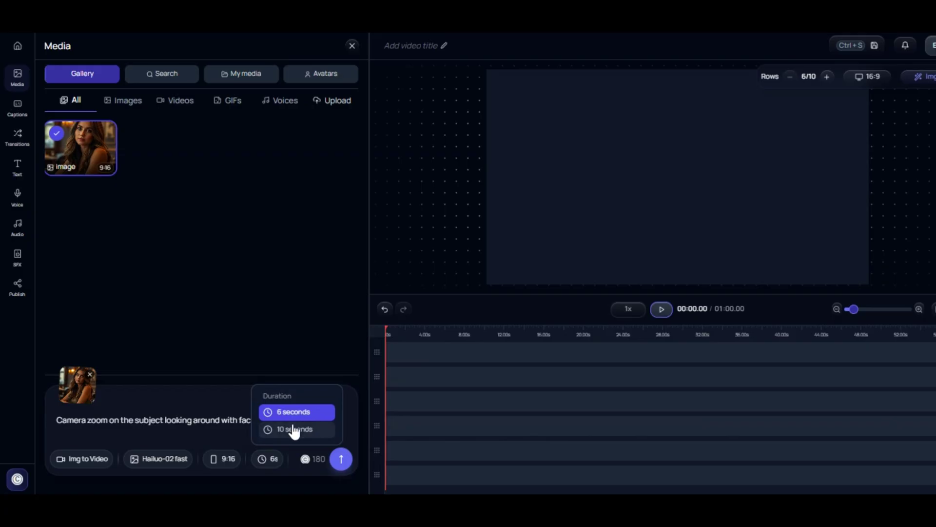
pyautogui.click(341, 459)
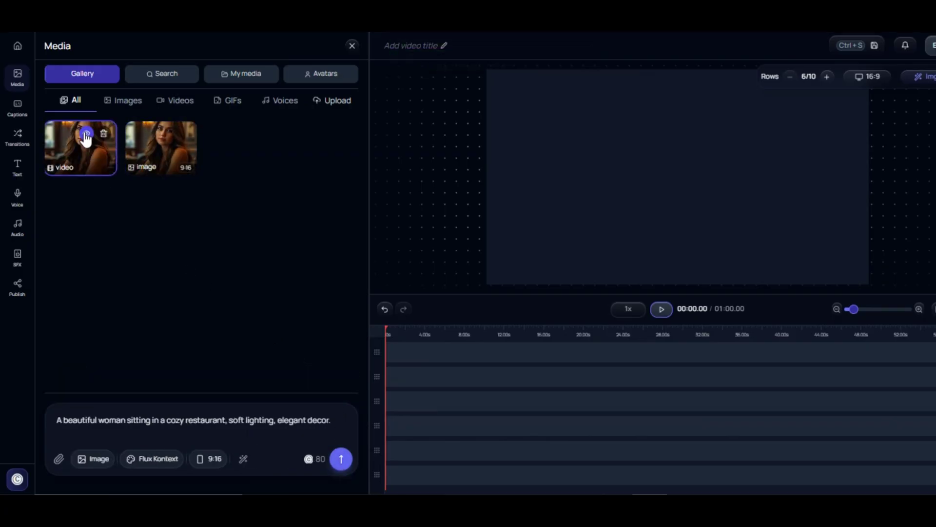
pyautogui.click(83, 130)
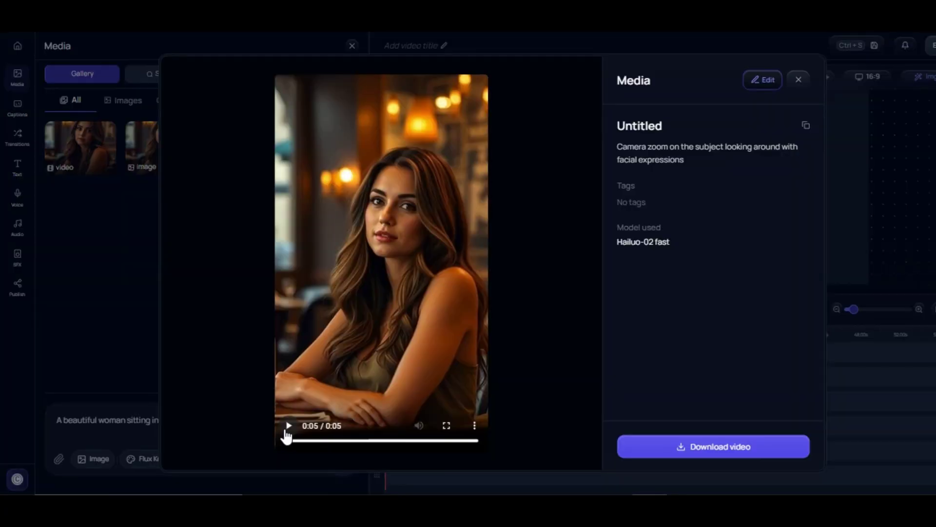
pyautogui.click(288, 426)
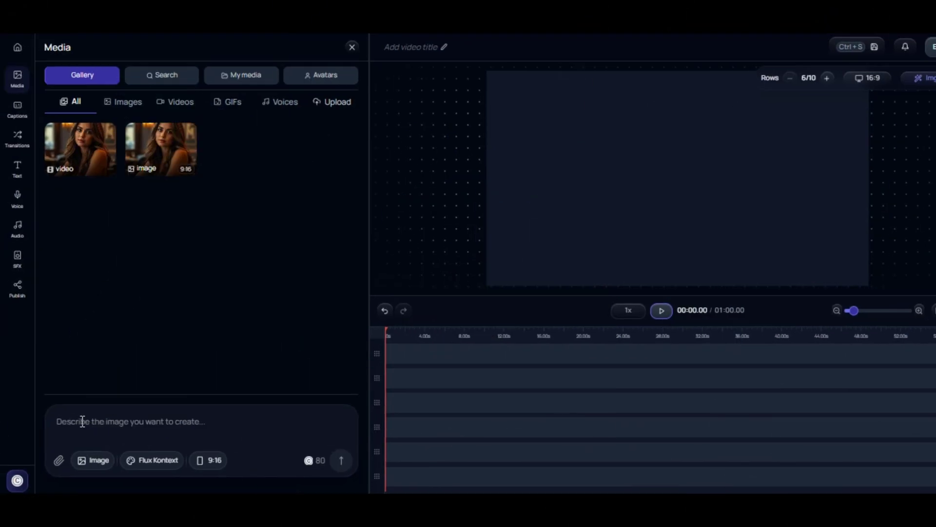
# Paste the bold-makeup bob-haircut portrait prompt, generate the image, and select it.
pyautogui.rightClick(61, 420)
pyautogui.click(103, 258)
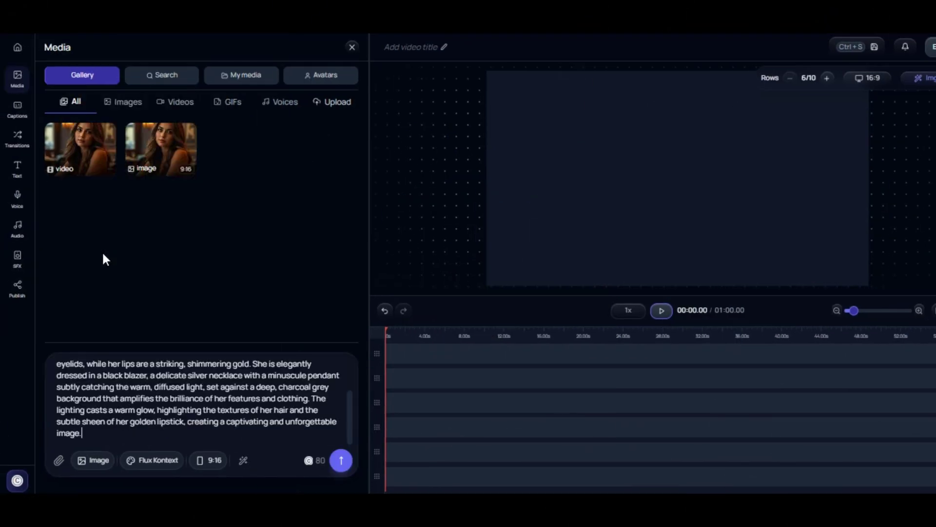
pyautogui.click(341, 460)
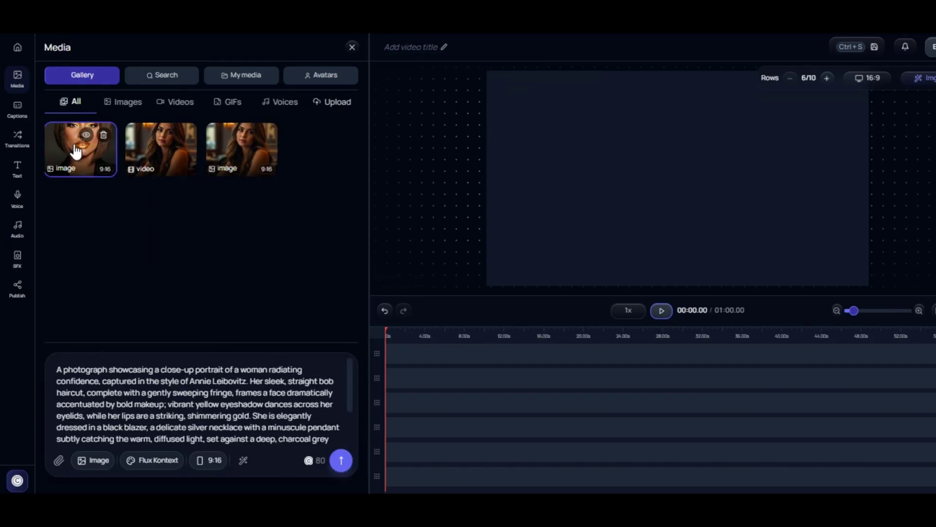
pyautogui.click(76, 150)
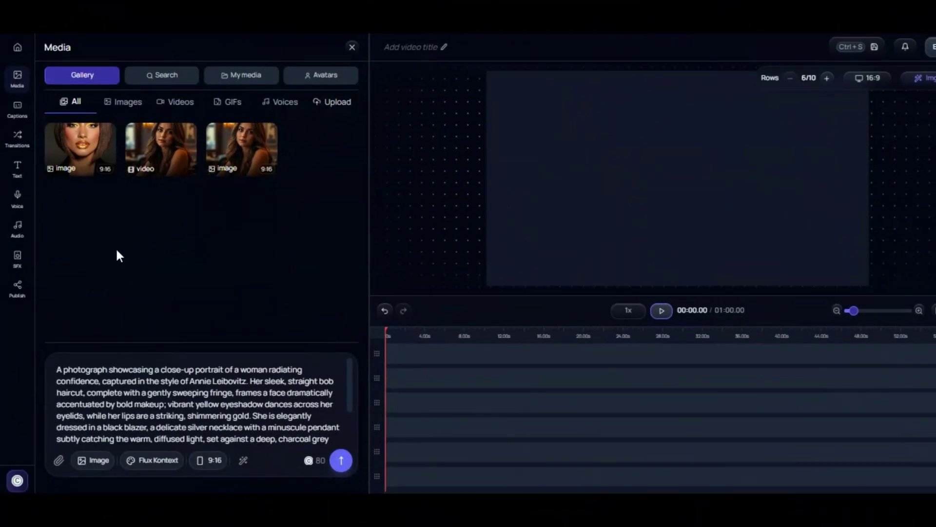
pyautogui.click(81, 146)
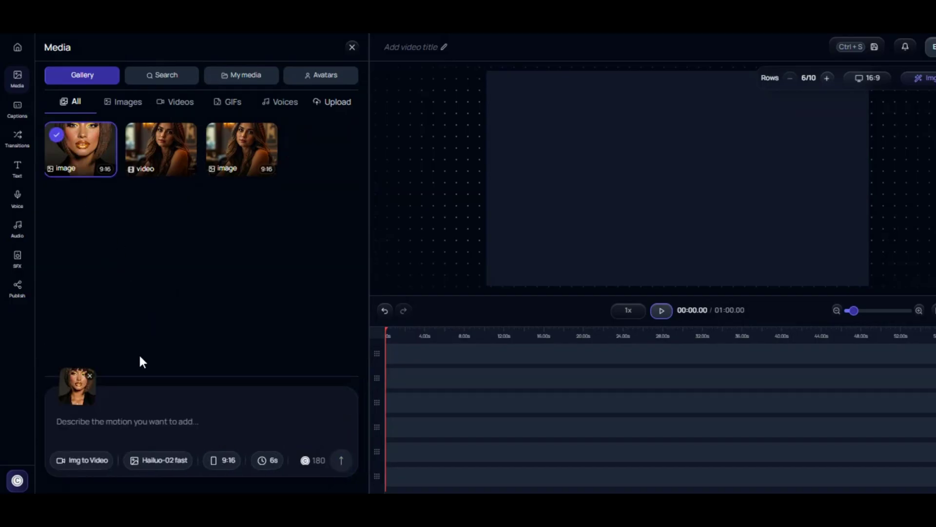
# Animate it with Hailuo-02 fast using a camera-tracking, walking-toward-camera prompt, then preview it.
pyautogui.click(103, 422)
pyautogui.write('Camera tracking on the subject walking directly to the camera with some facial ex')
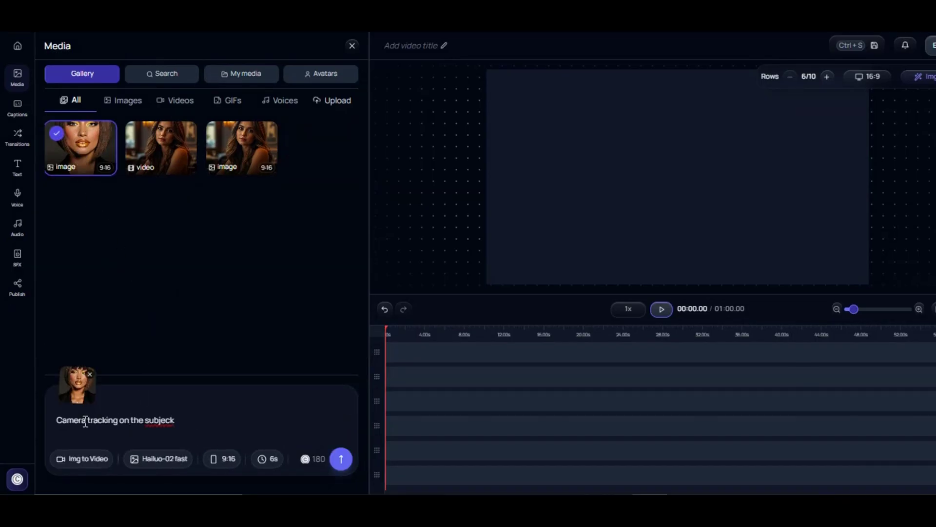
pyautogui.write('pressions')
pyautogui.click(163, 462)
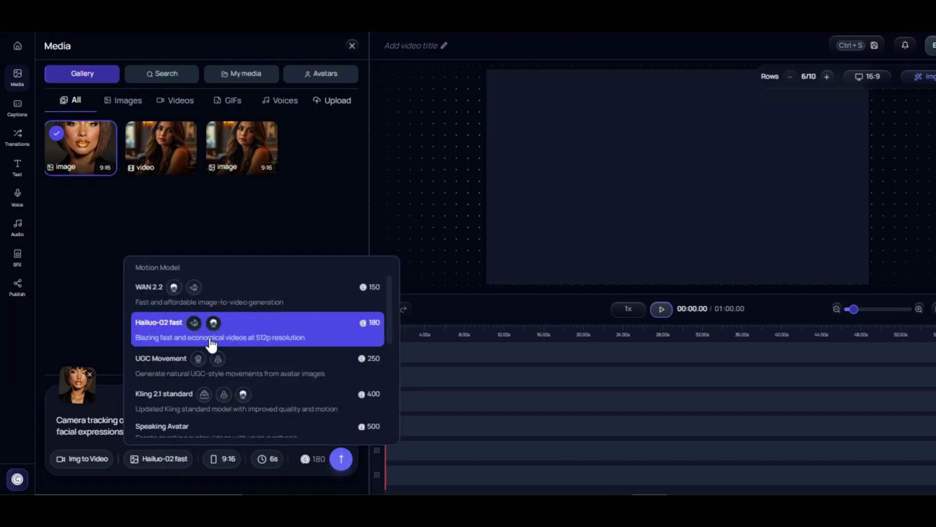
pyautogui.click(343, 466)
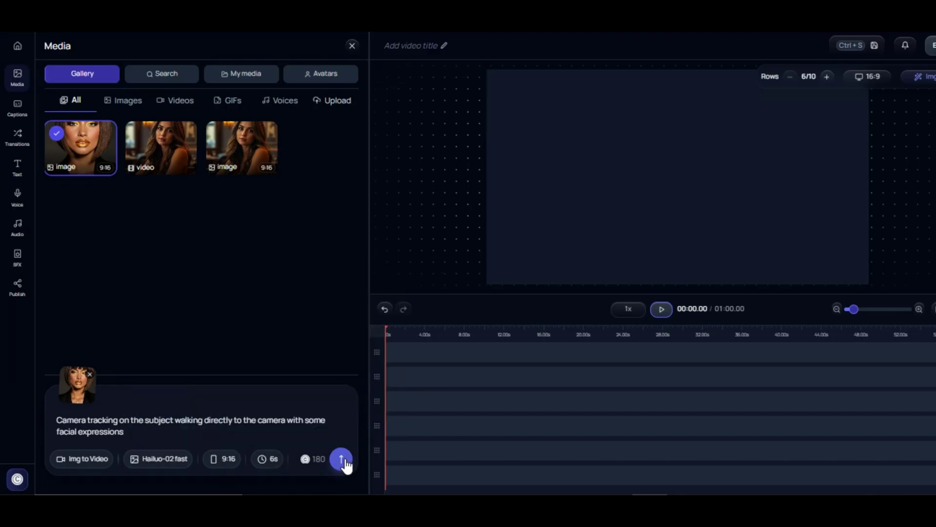
pyautogui.click(86, 137)
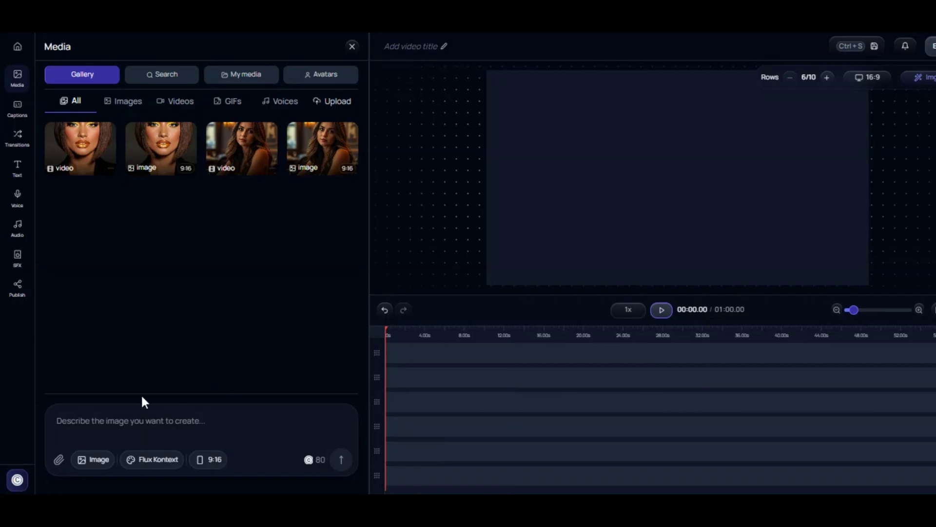
# Animate the red-dress portrait with a modeling pose-and-walk prompt using Kling 2.1 standard, then preview it.
pyautogui.click(58, 459)
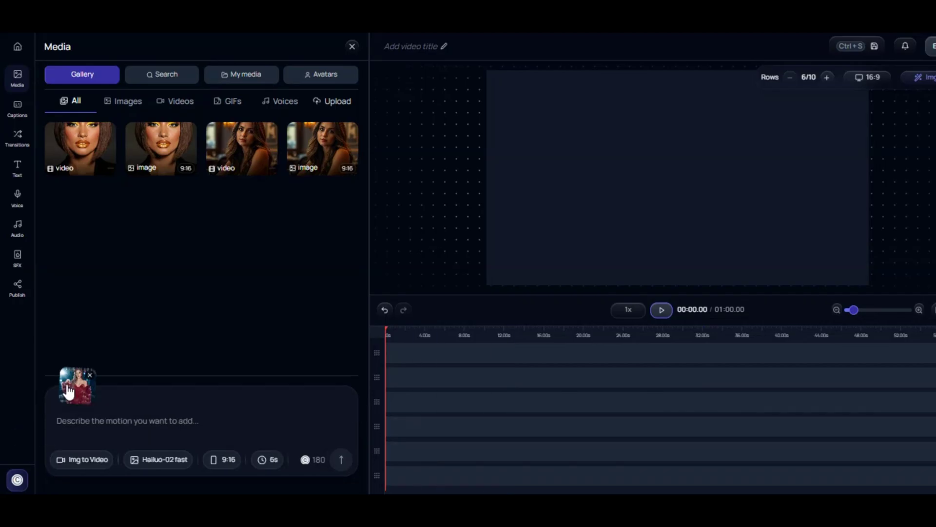
pyautogui.write('Camera tracking on a modeling woman posing and walking like a modeling with body expressions and')
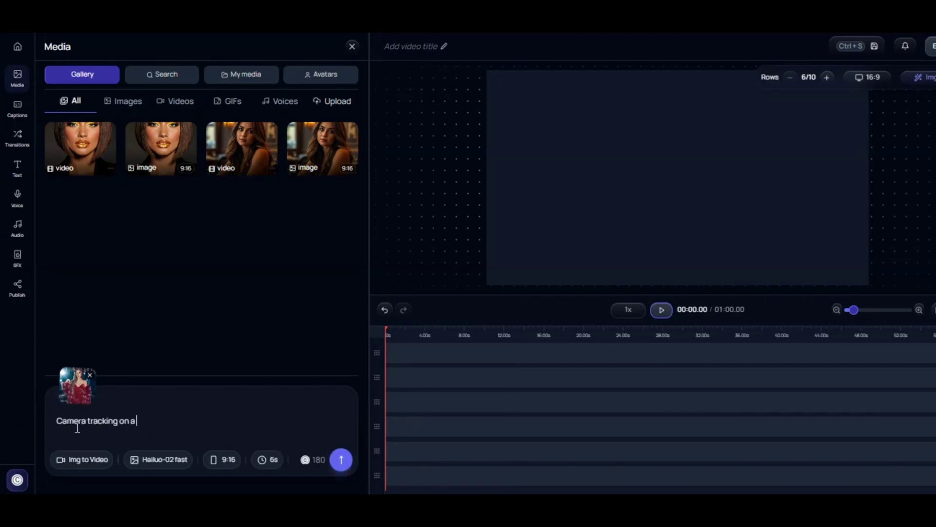
pyautogui.click(157, 460)
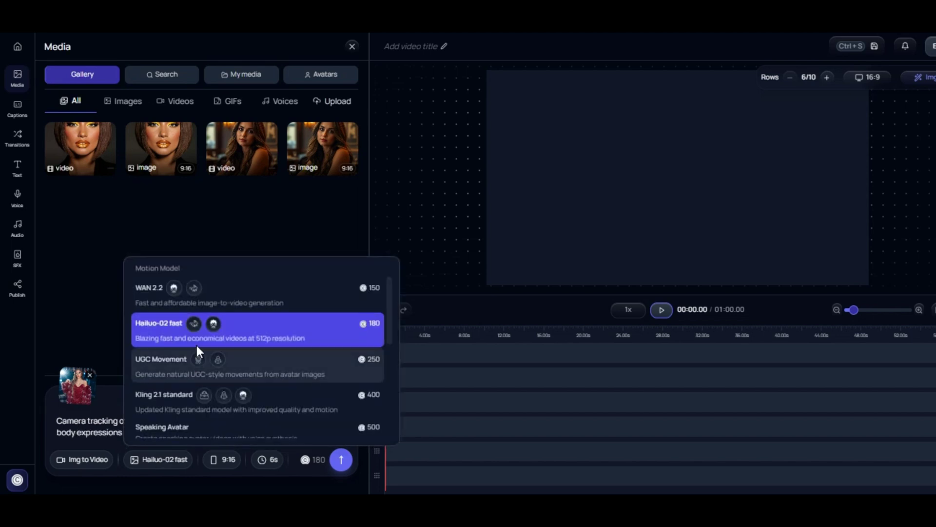
pyautogui.scroll(-1, 244, 383)
pyautogui.click(276, 394)
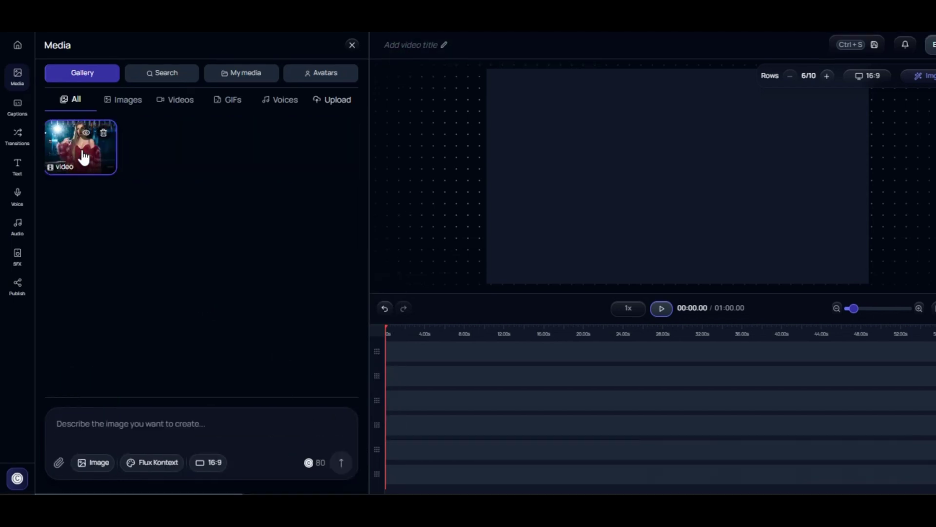
pyautogui.click(79, 146)
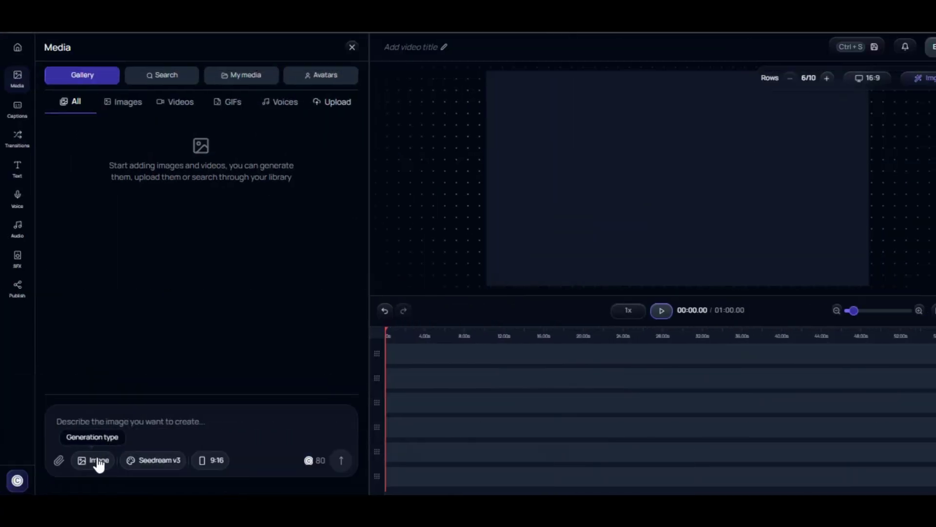
# Generate a 16:9 Hailuo-02 standard text-to-video of the night-club woman from a pasted prompt.
pyautogui.click(97, 461)
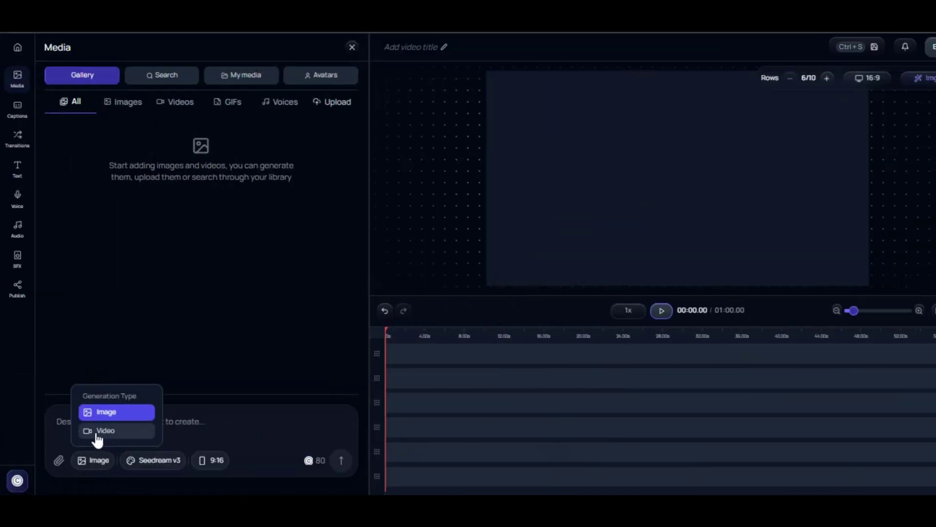
pyautogui.click(100, 431)
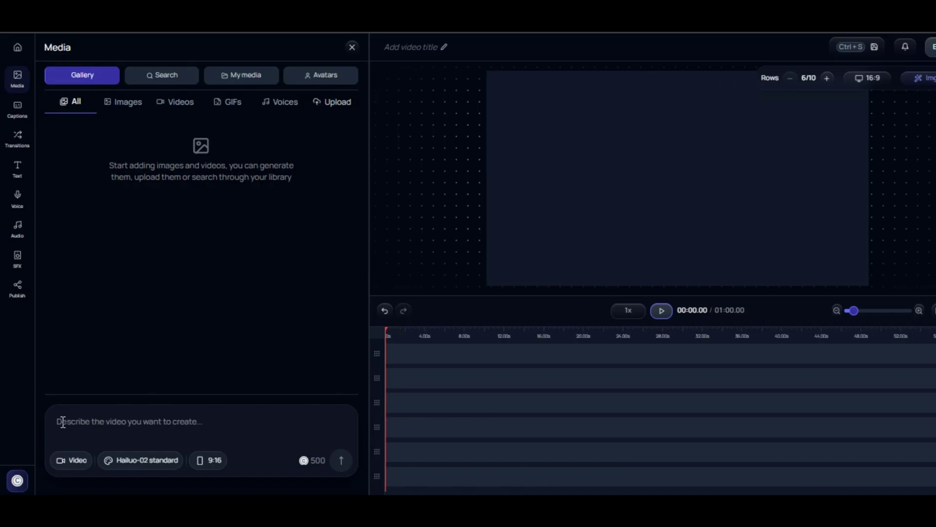
pyautogui.rightClick(62, 422)
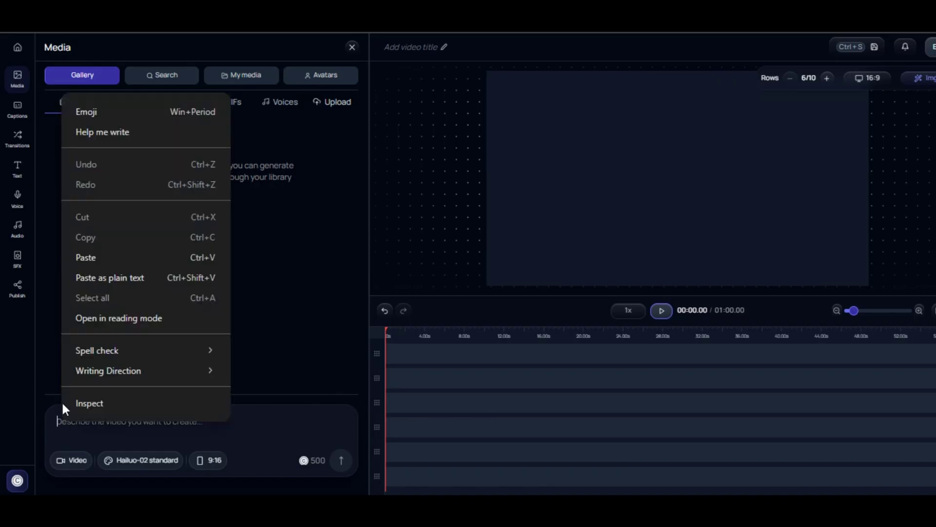
pyautogui.click(86, 258)
pyautogui.click(166, 462)
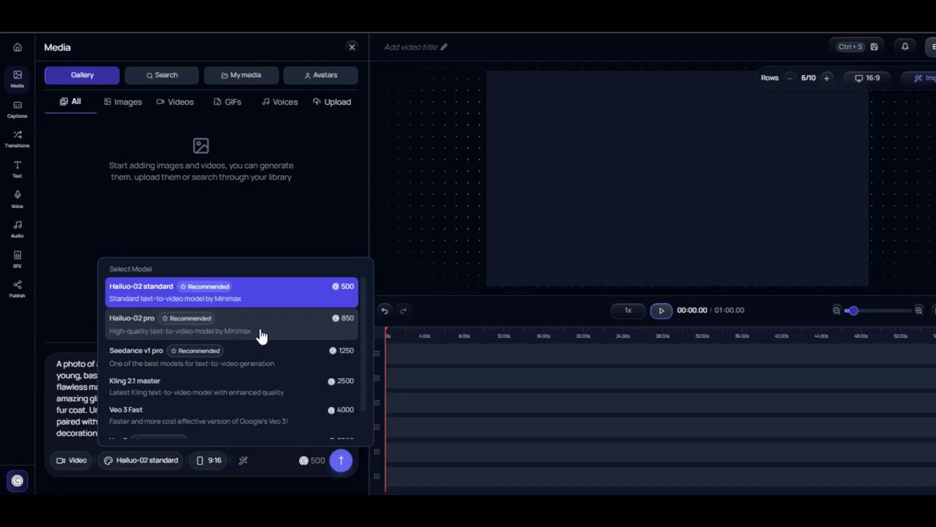
pyautogui.click(184, 473)
pyautogui.click(206, 469)
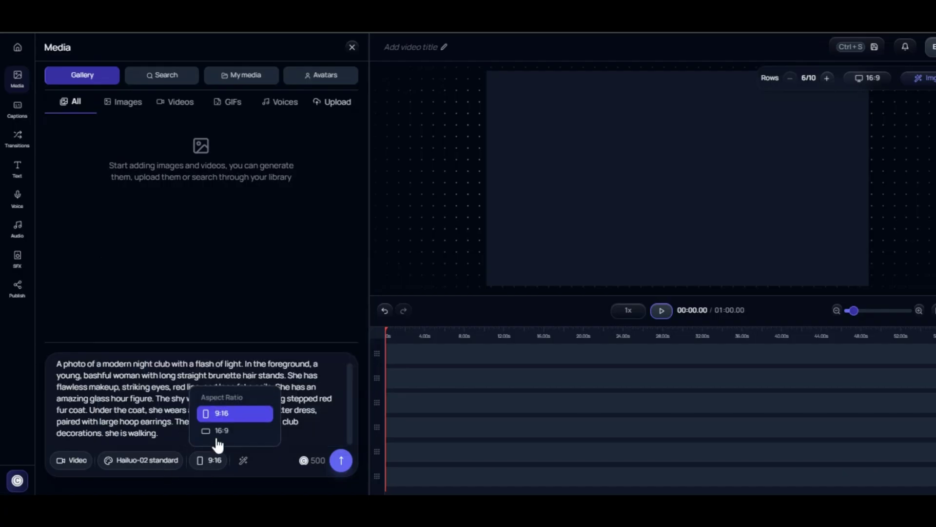
pyautogui.click(240, 431)
pyautogui.click(341, 460)
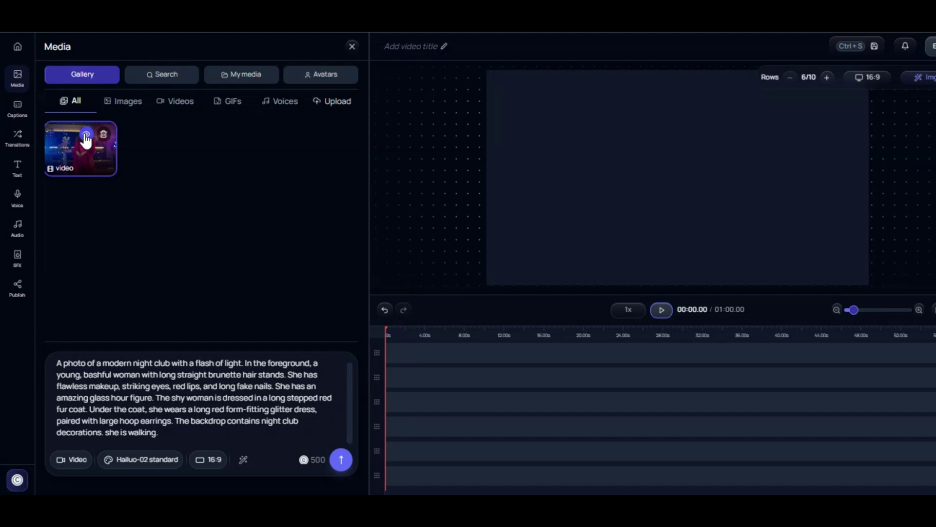
pyautogui.click(86, 138)
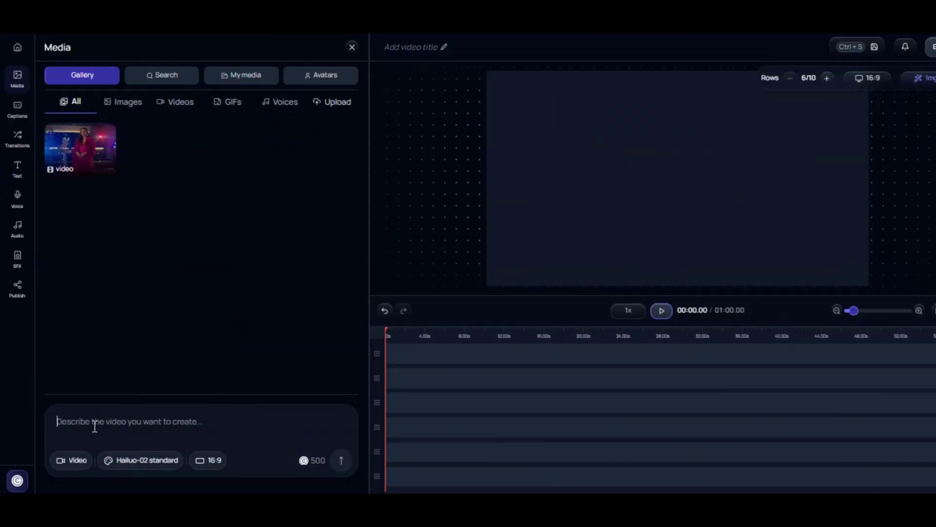
# Paste the graffiti-subway man prompt and generate a second video.
pyautogui.rightClick(94, 426)
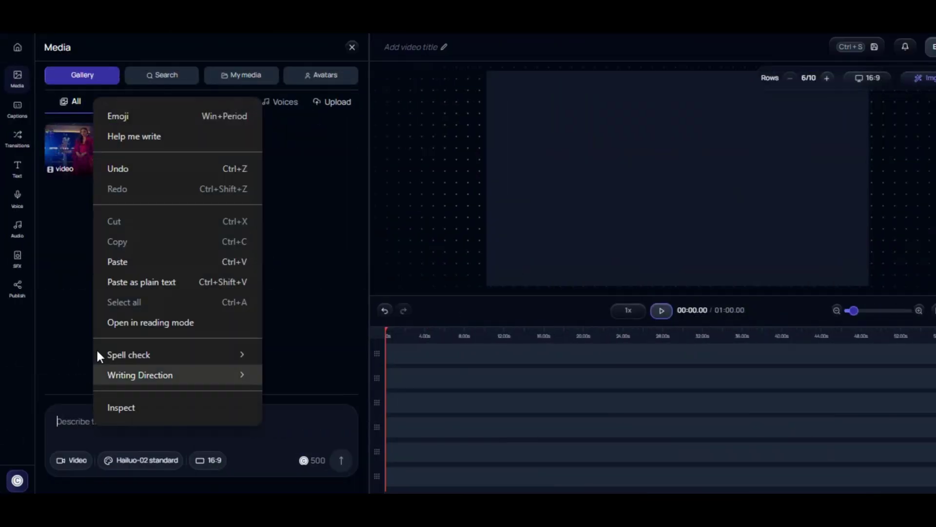
pyautogui.click(131, 259)
pyautogui.click(341, 460)
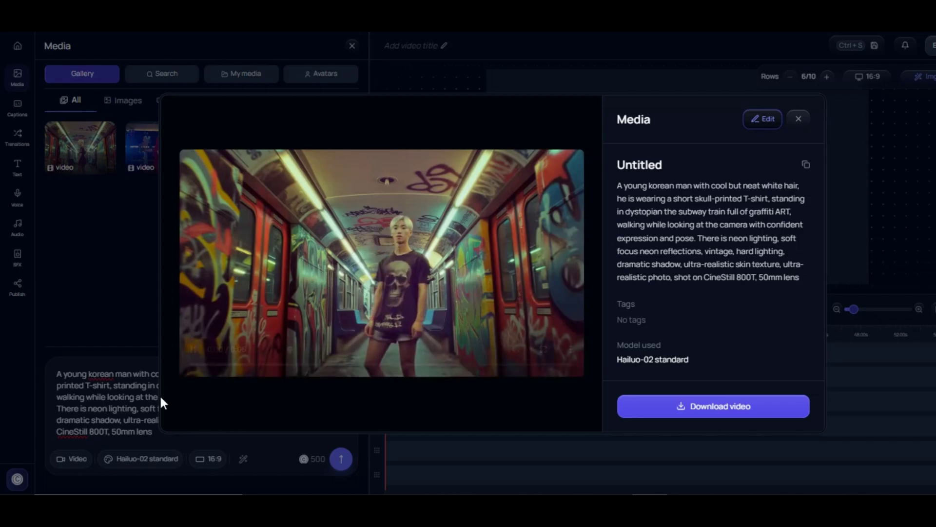